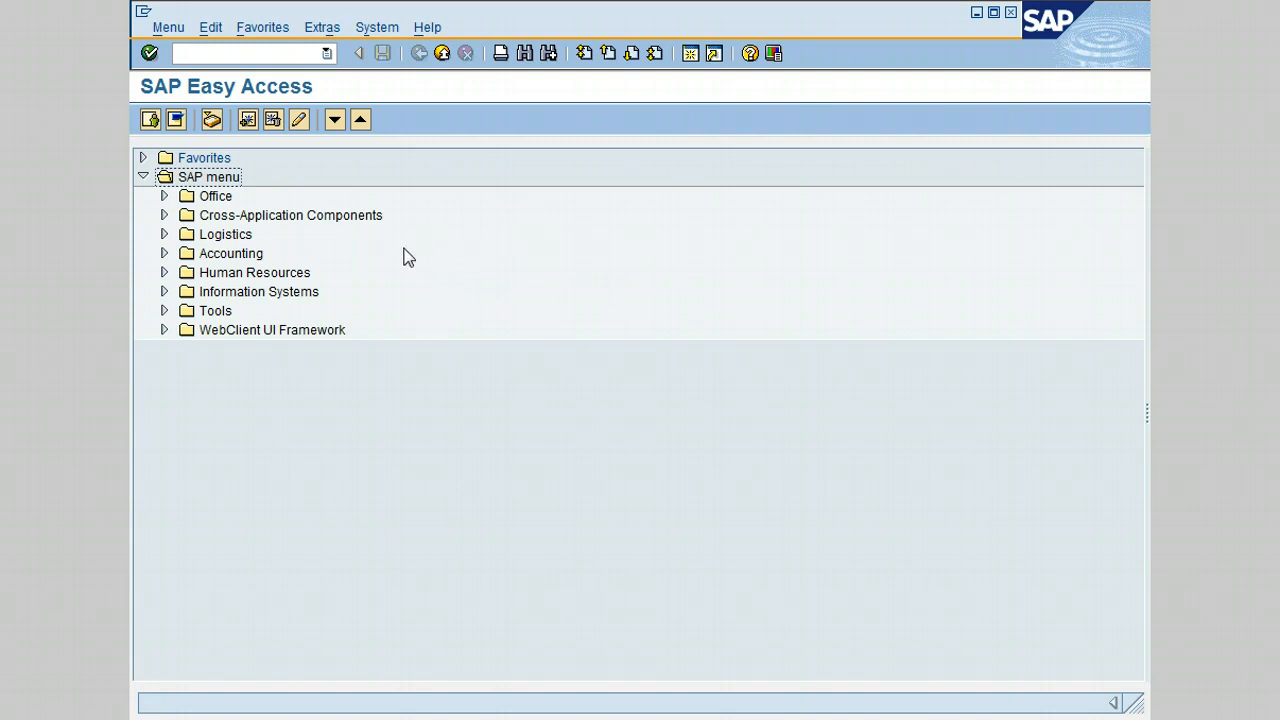
- Launch ME01 – Maintain via Logistics > Materials Management > Purchasing > Master Data > Source List
click(164, 235)
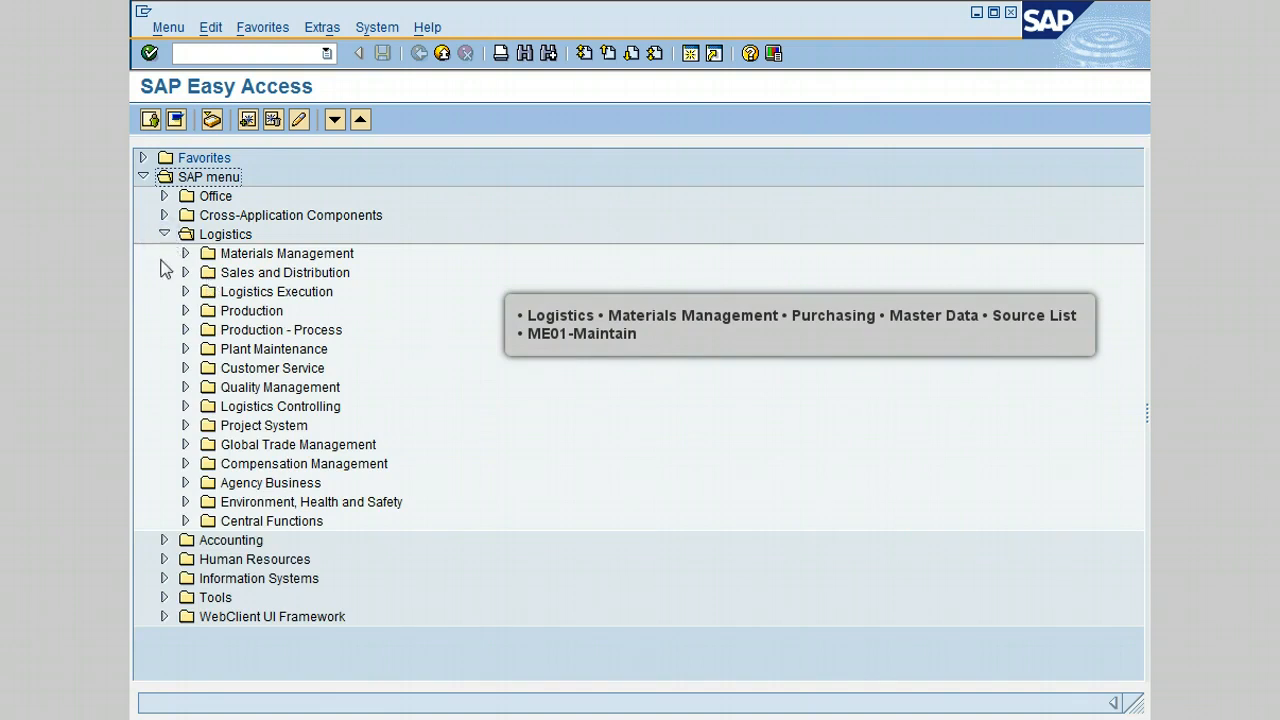
click(185, 253)
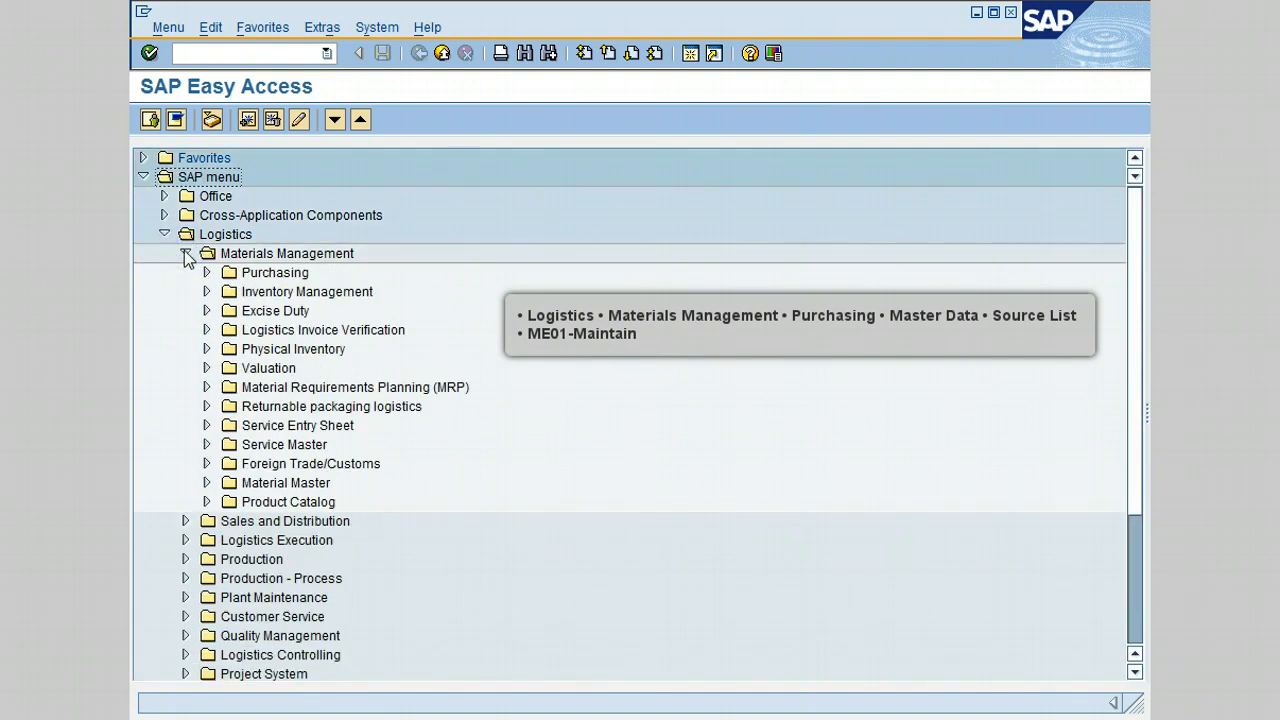
click(206, 273)
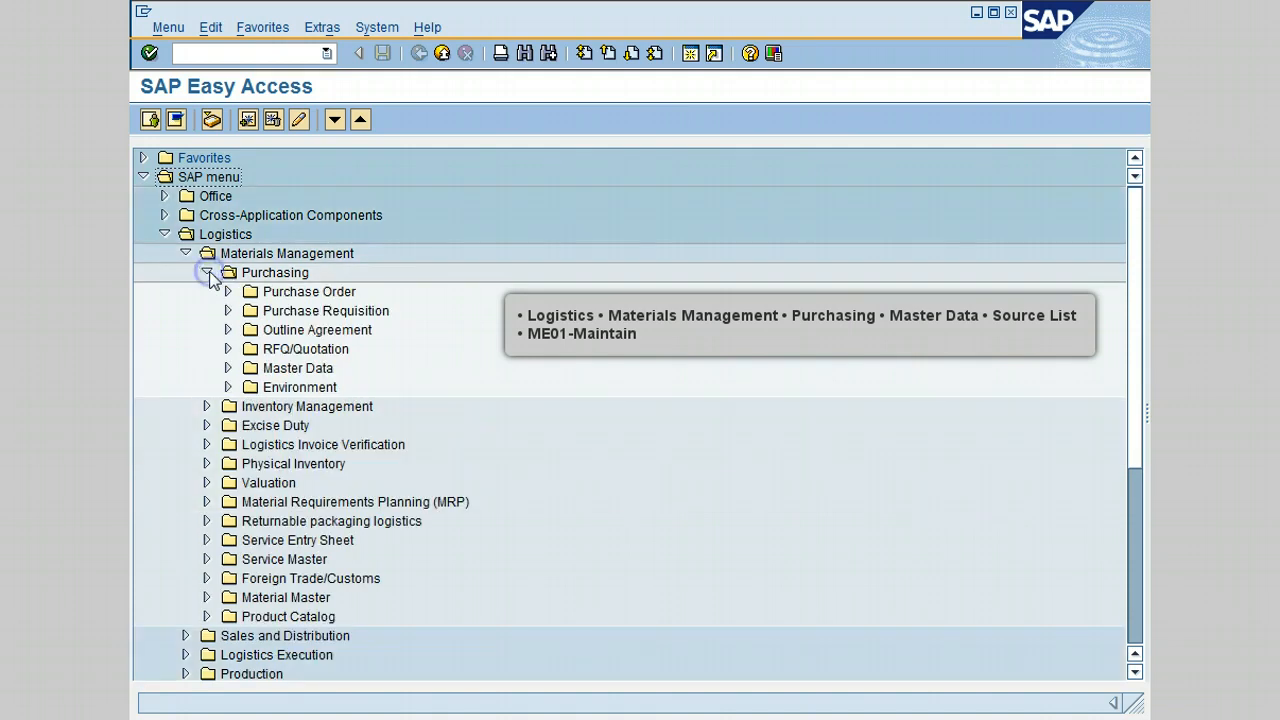
click(228, 368)
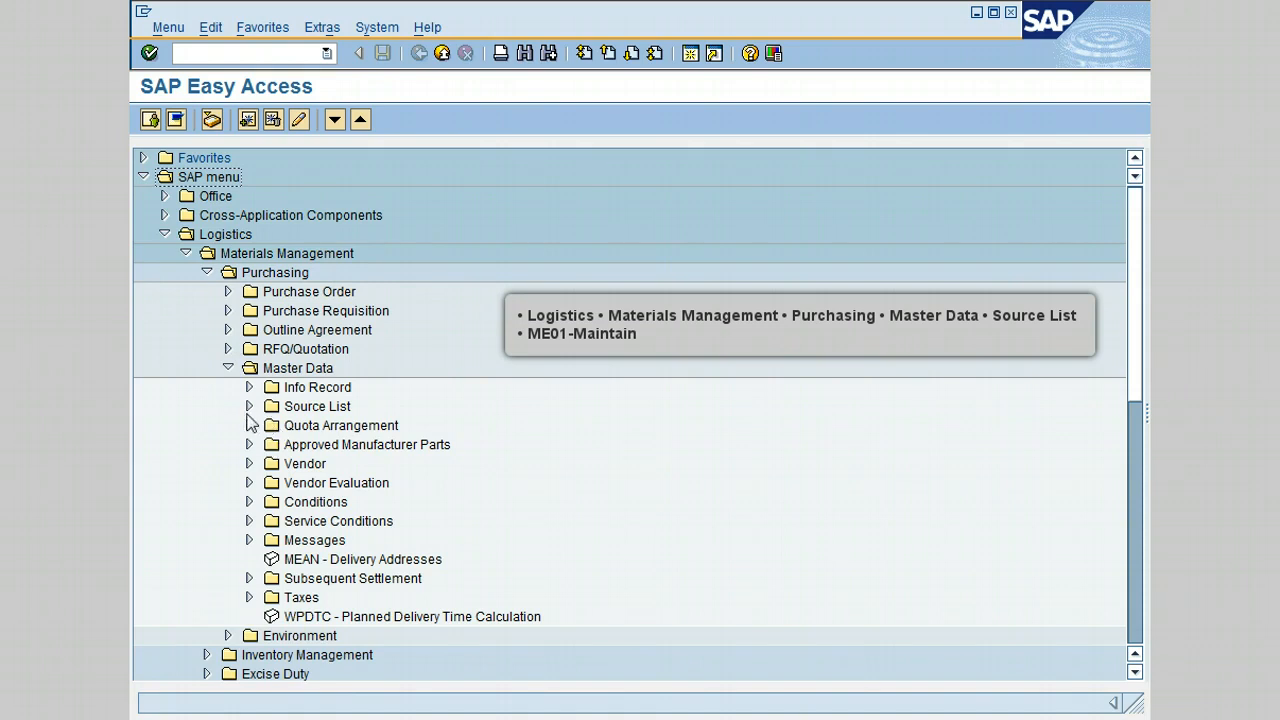
click(249, 407)
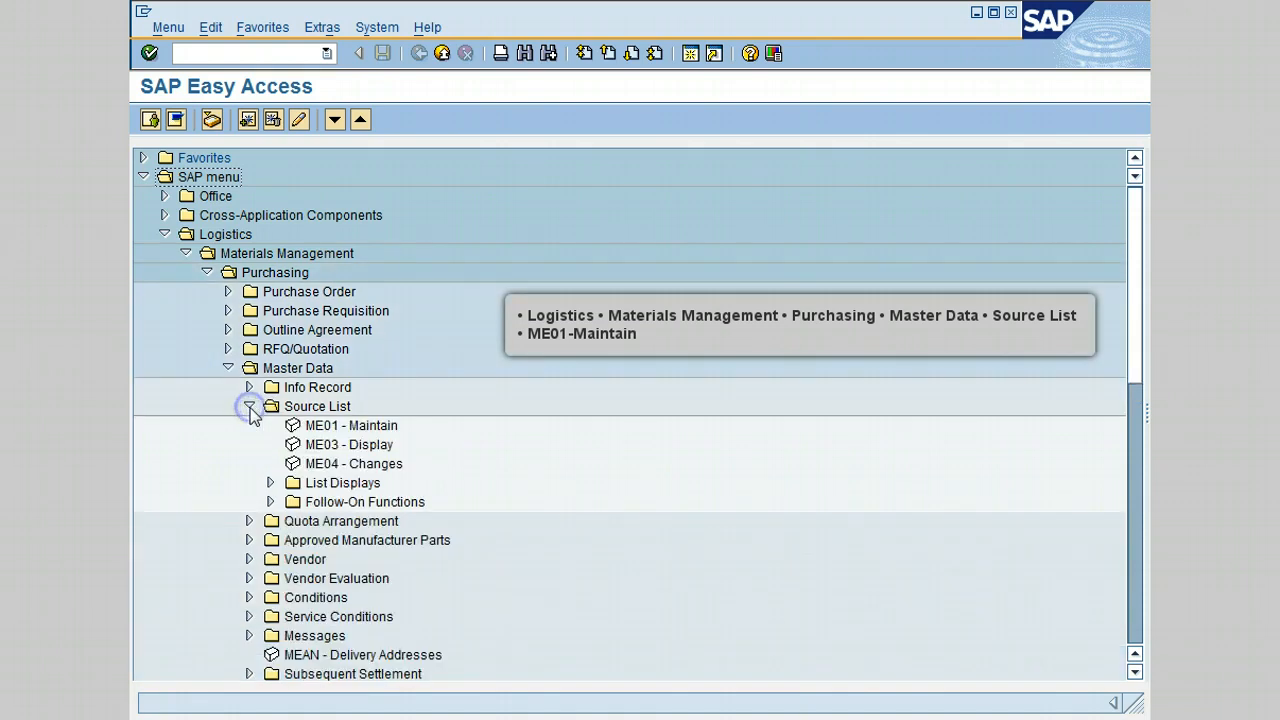
double_click(336, 428)
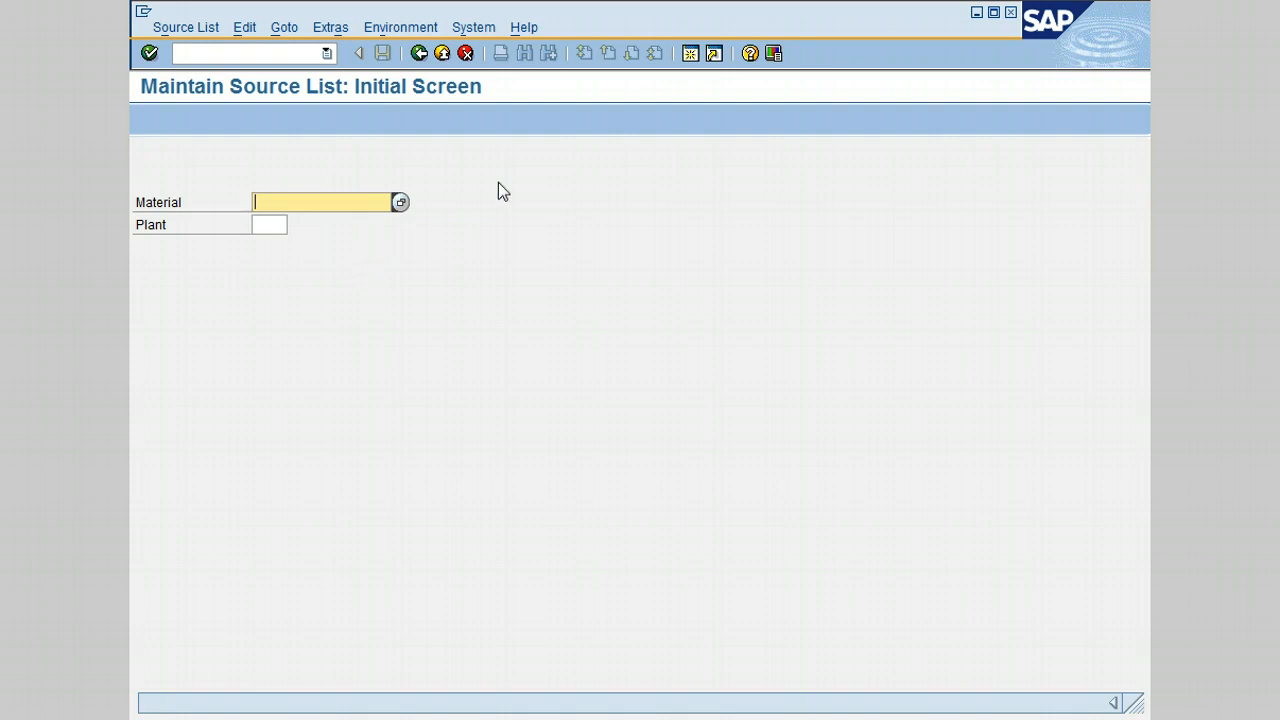
- Search materials by description *bearing* and pick BALL BEARING 100-510 as the material
click(399, 203)
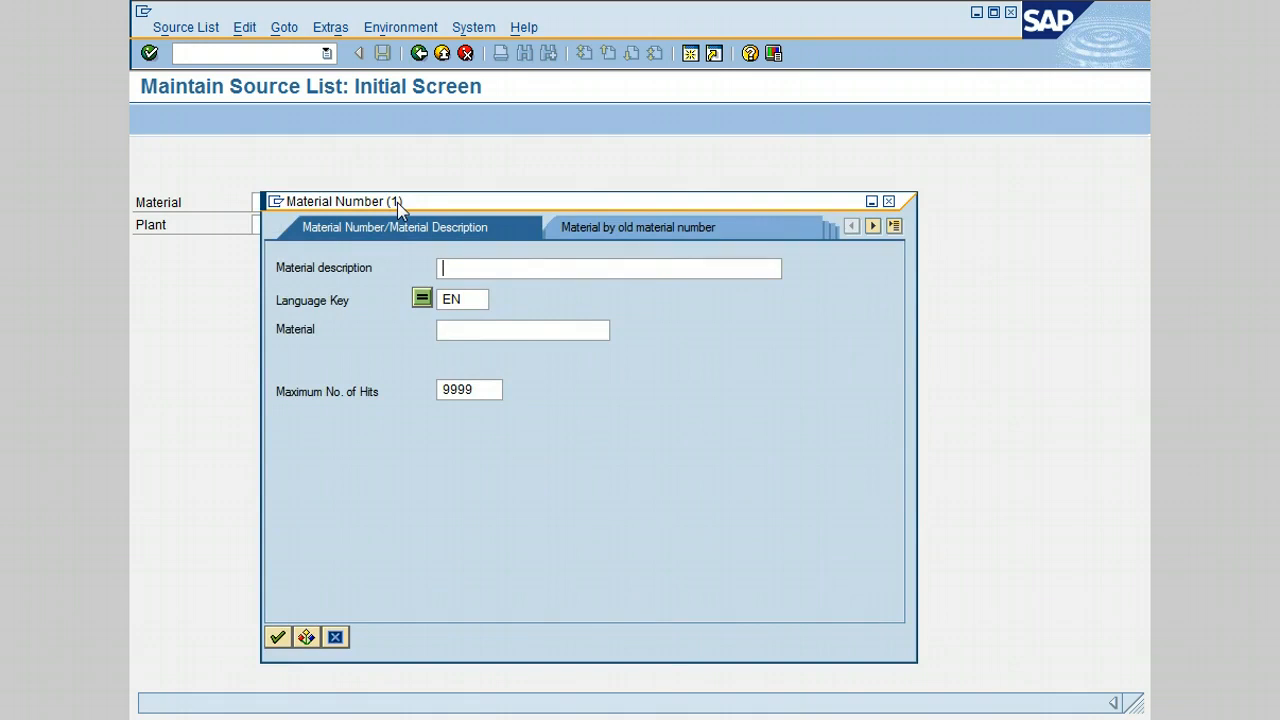
text(*bearing*)
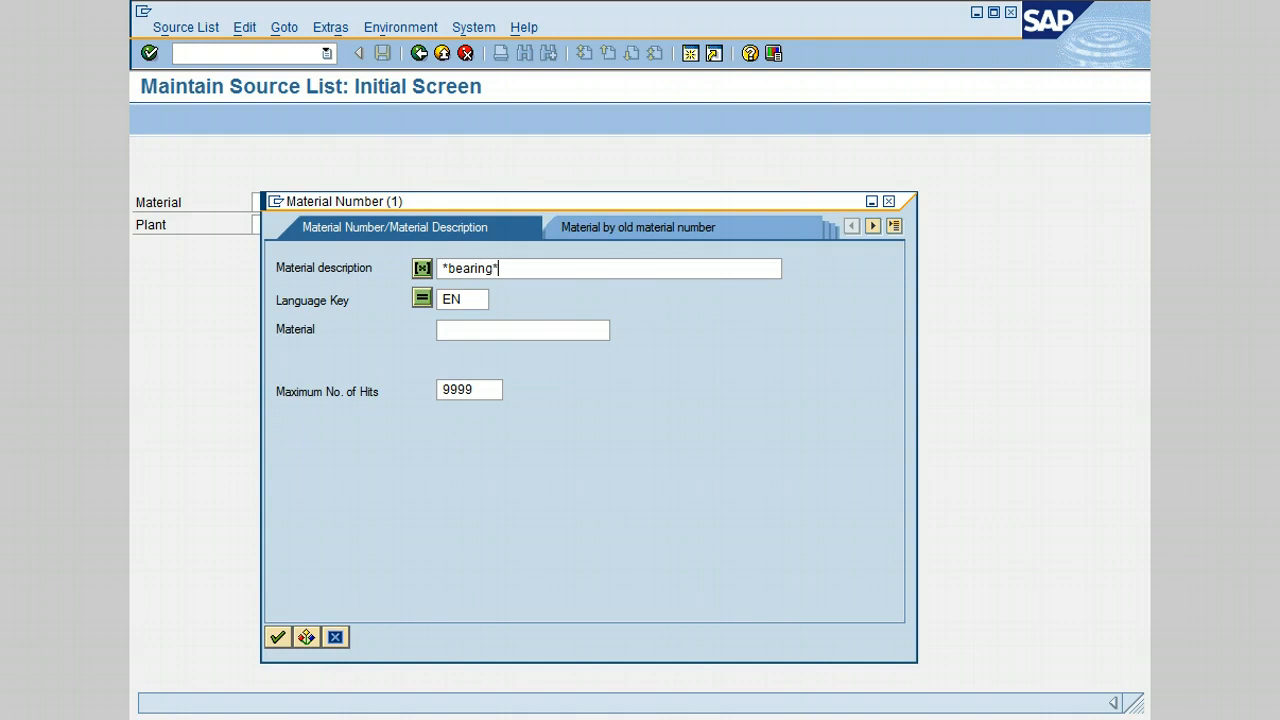
key(Return)
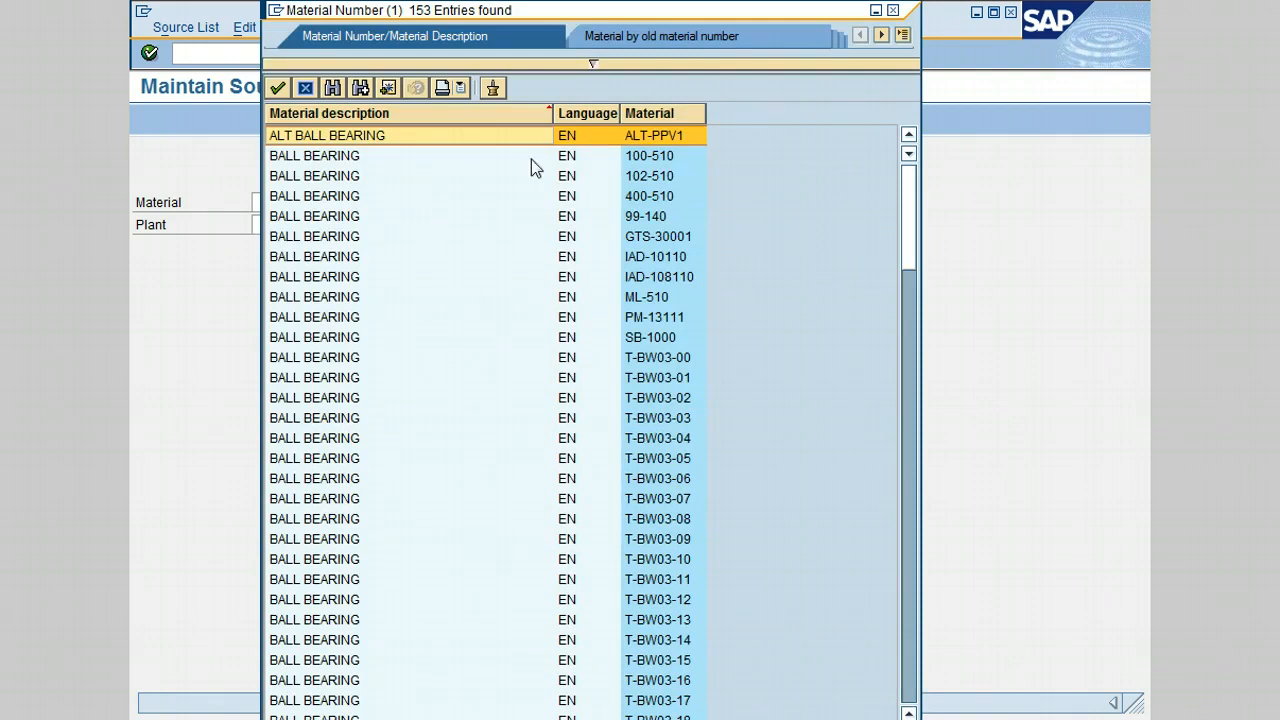
click(337, 160)
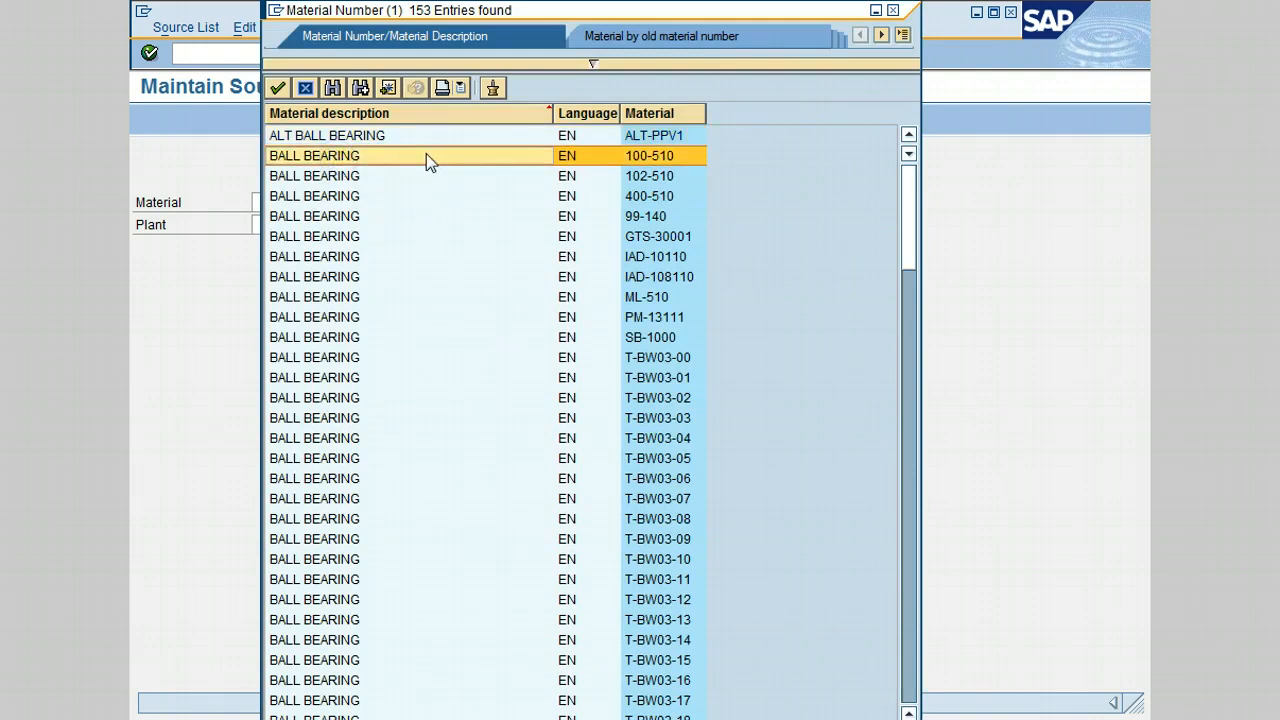
double_click(426, 157)
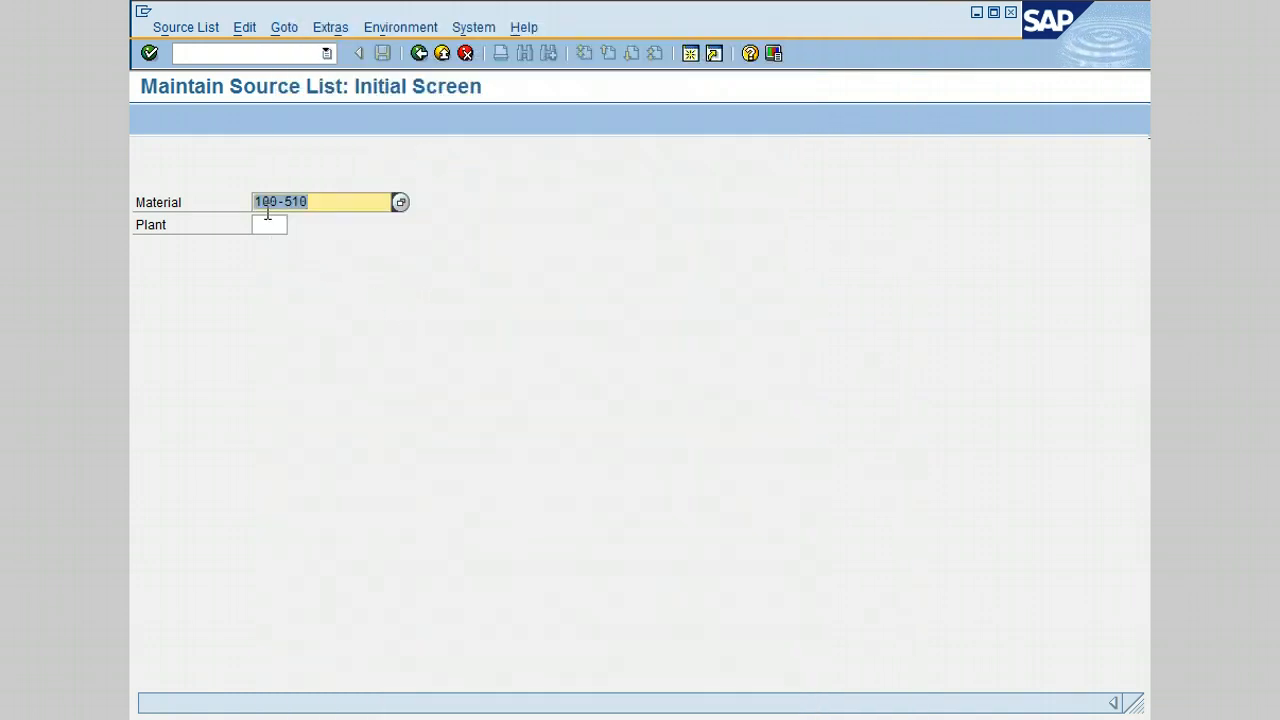
- Enter plant 3000 and confirm to reach the 100-510 source list overview
click(268, 224)
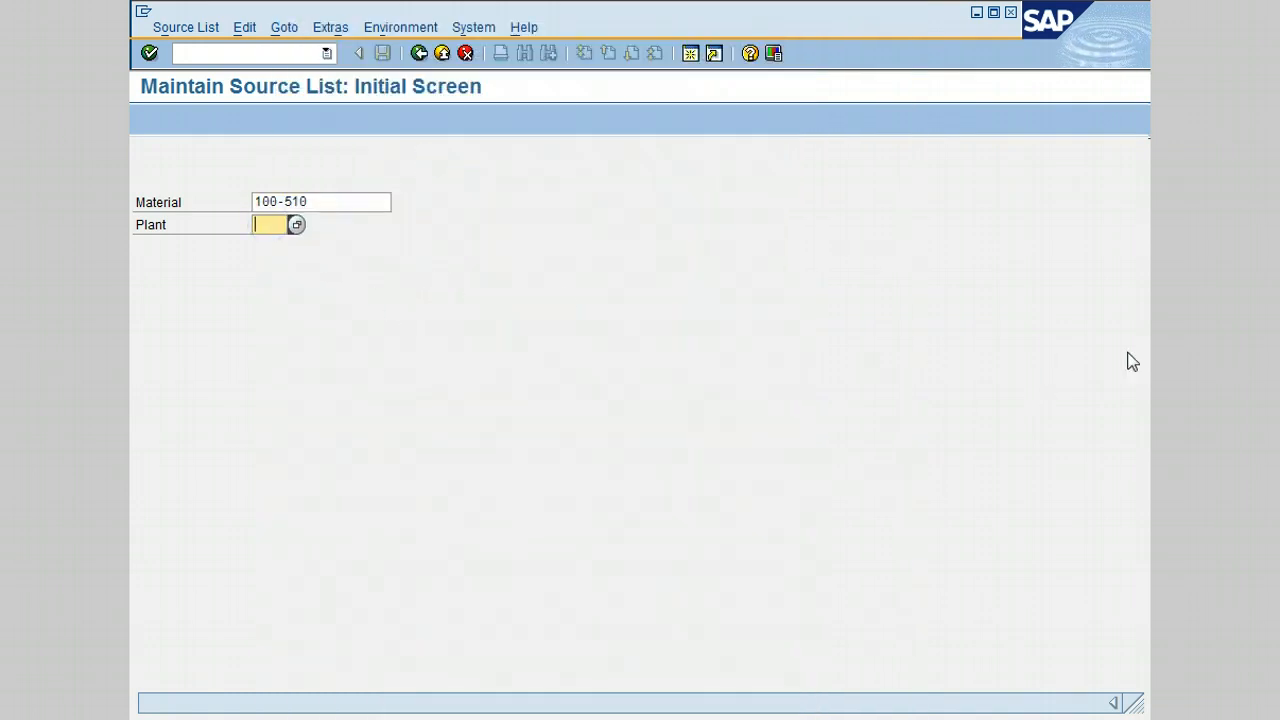
text(3000)
click(149, 54)
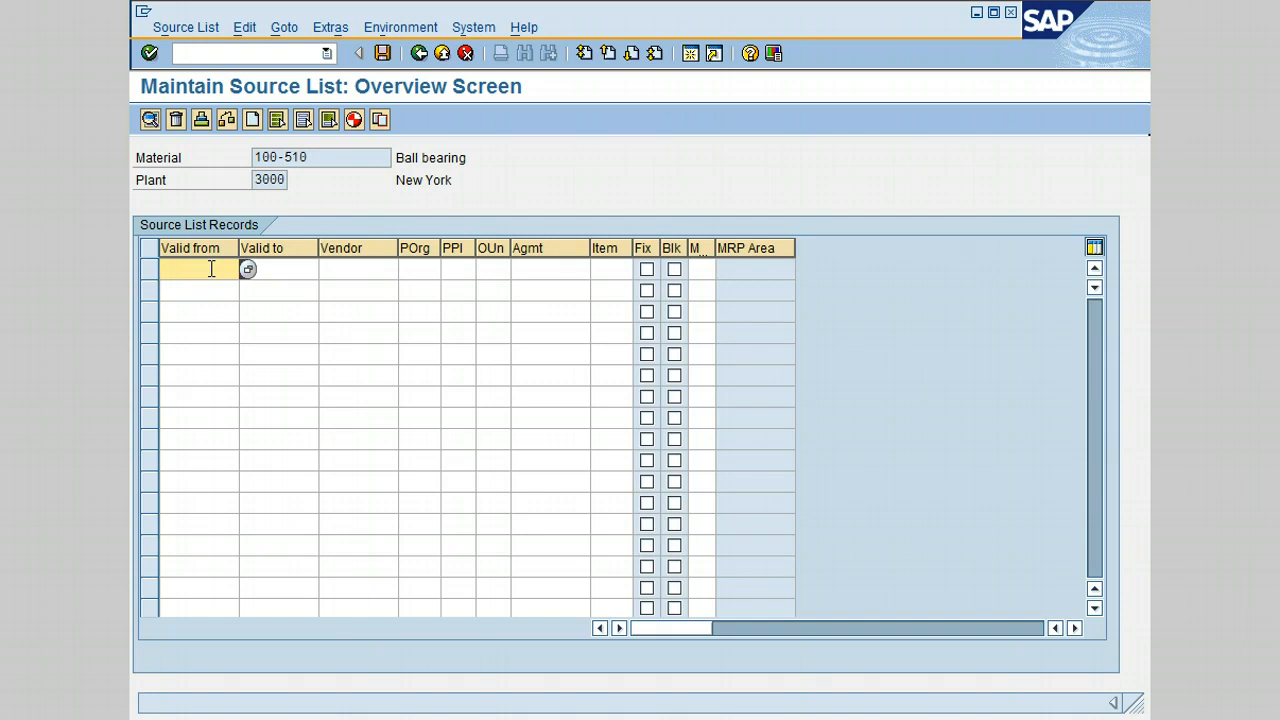
- Pick 23.04.2013 as valid-from and 17.10.2013 as valid-to for the first record
click(247, 270)
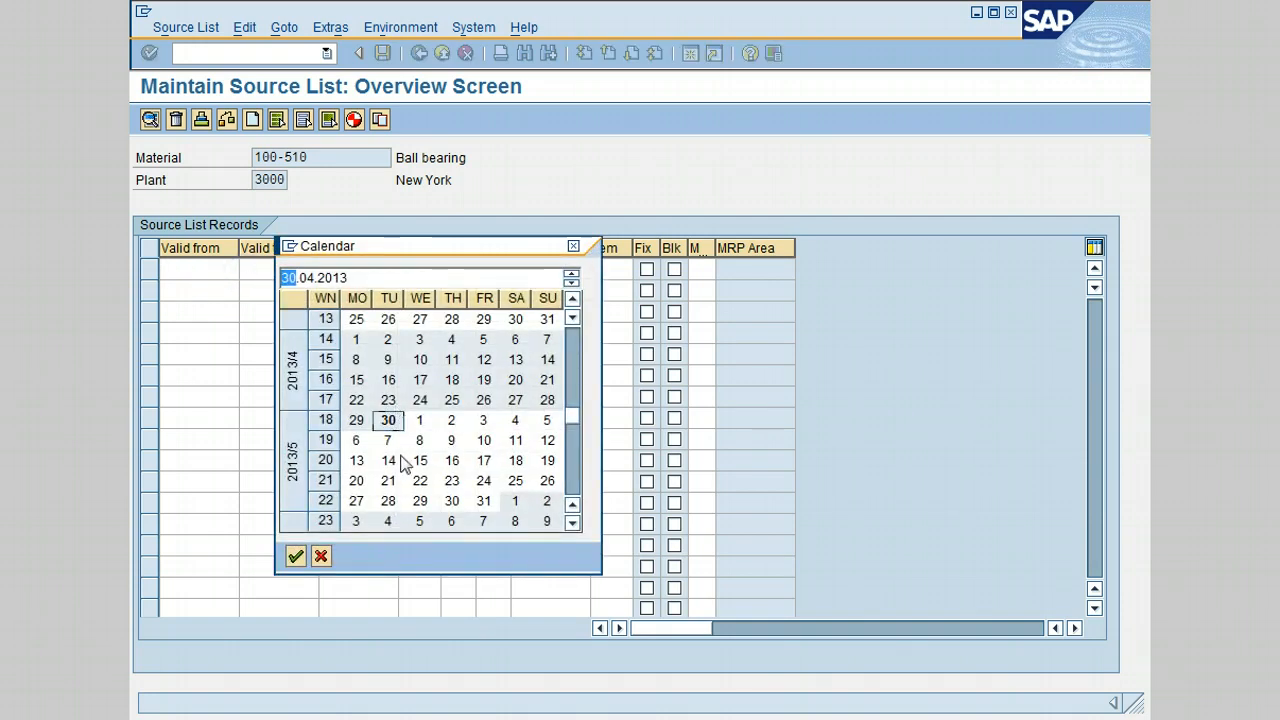
double_click(388, 401)
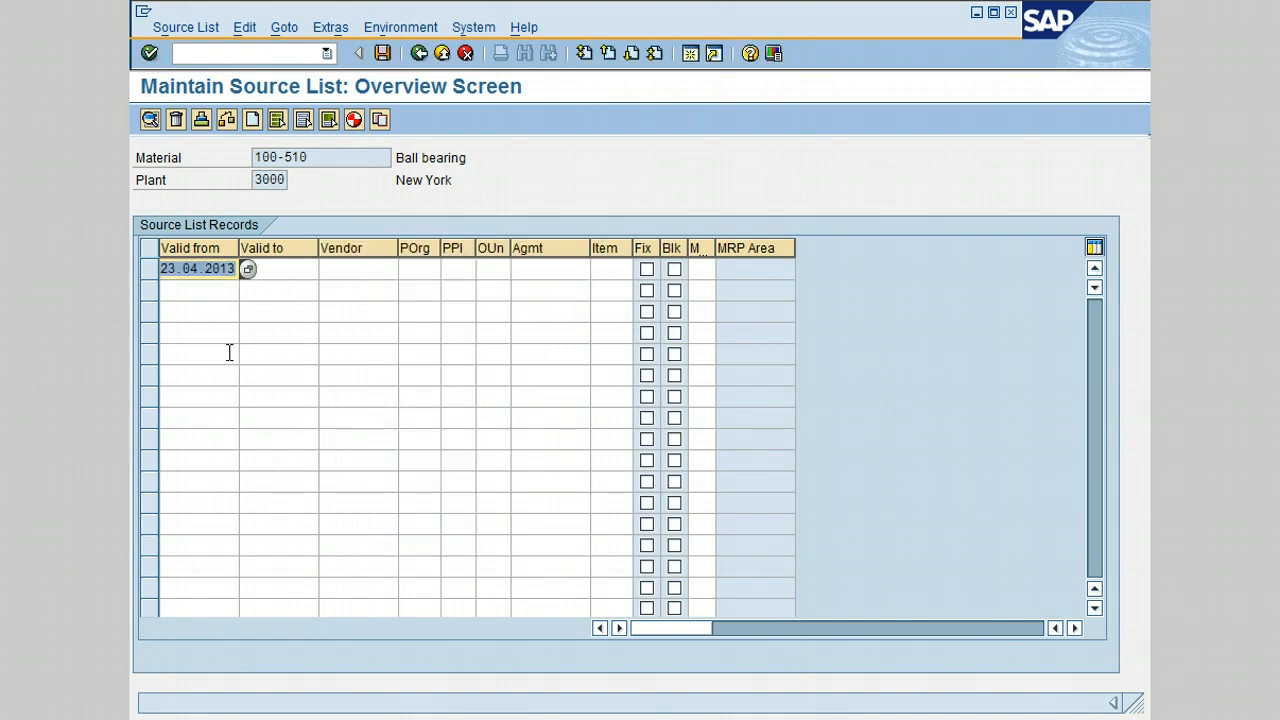
click(271, 274)
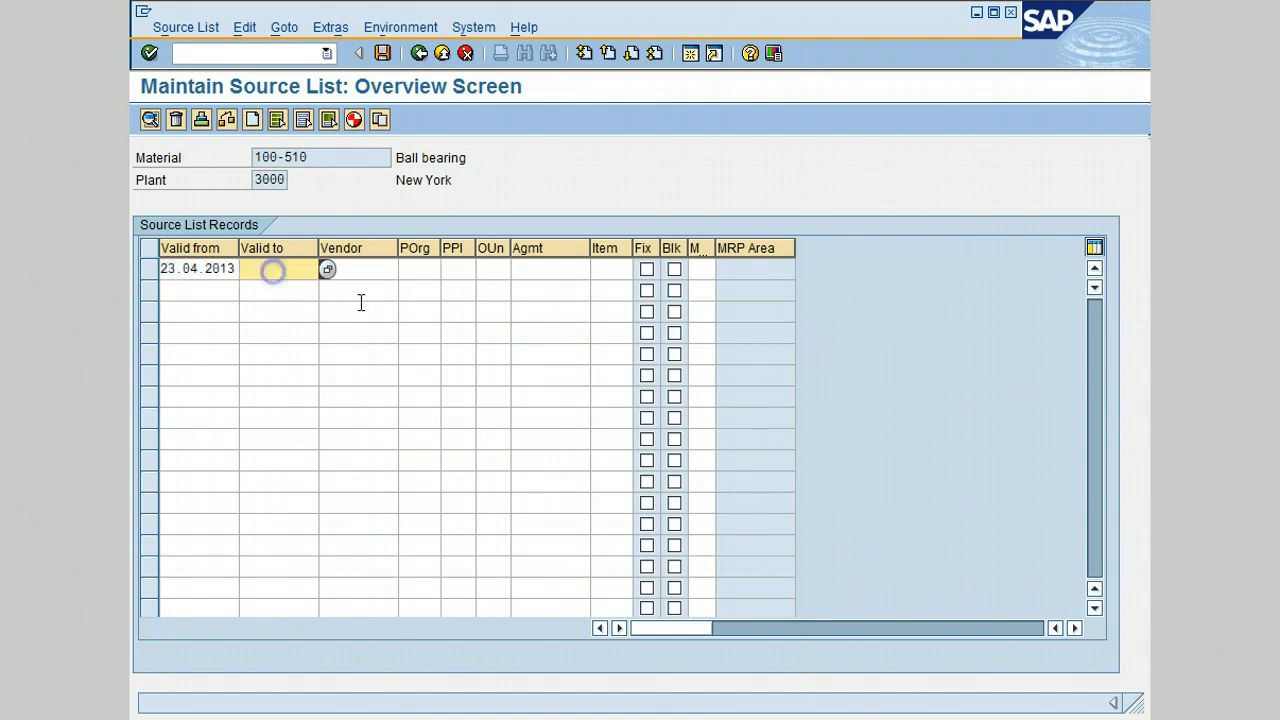
click(326, 272)
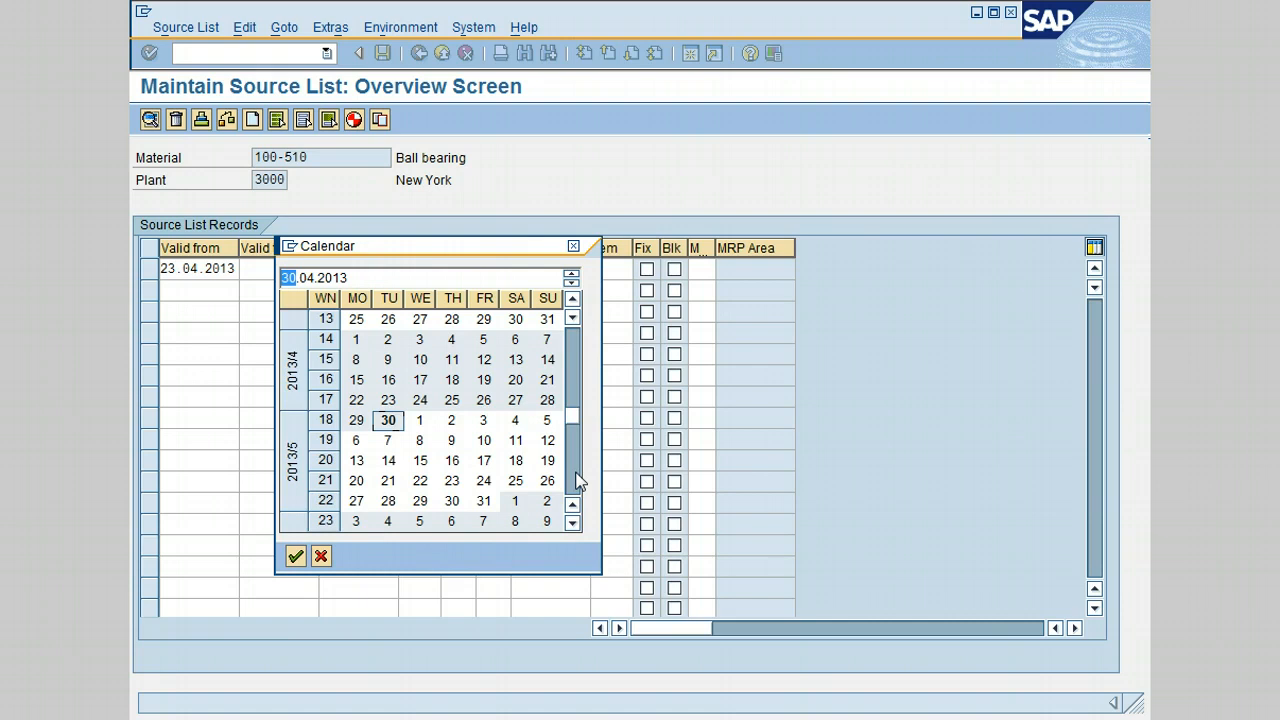
click(578, 482)
click(576, 479)
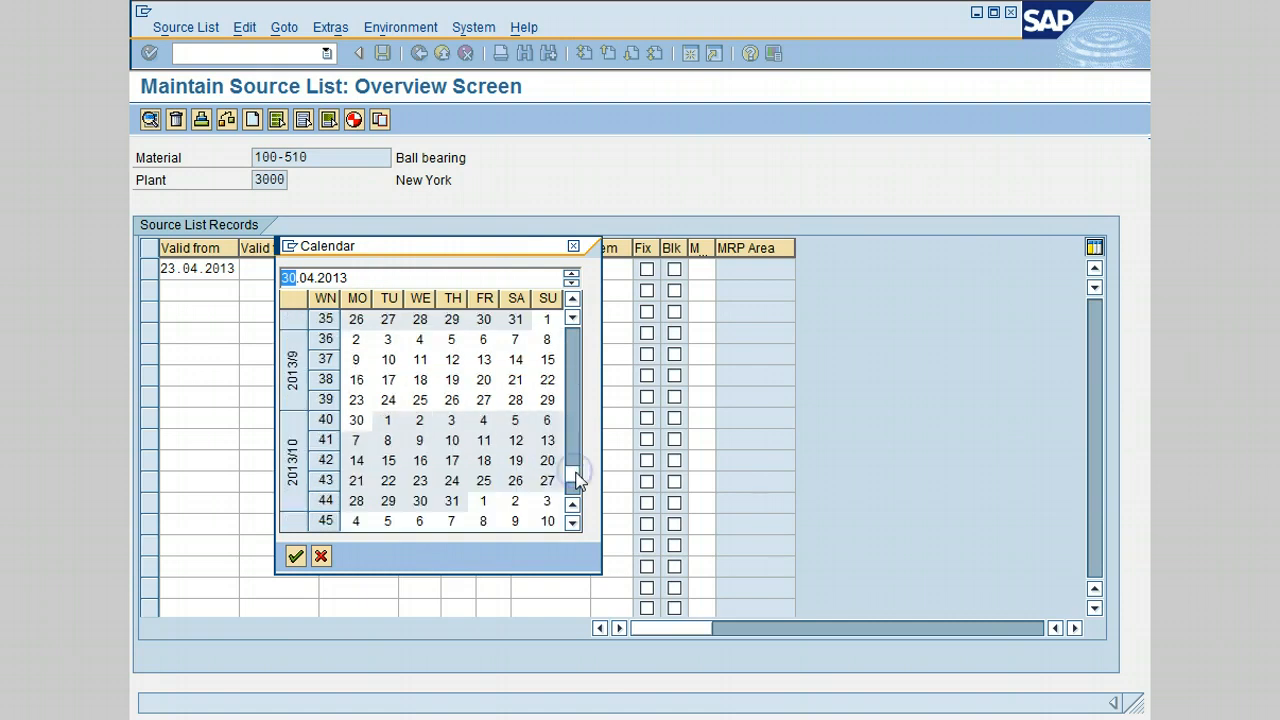
double_click(453, 462)
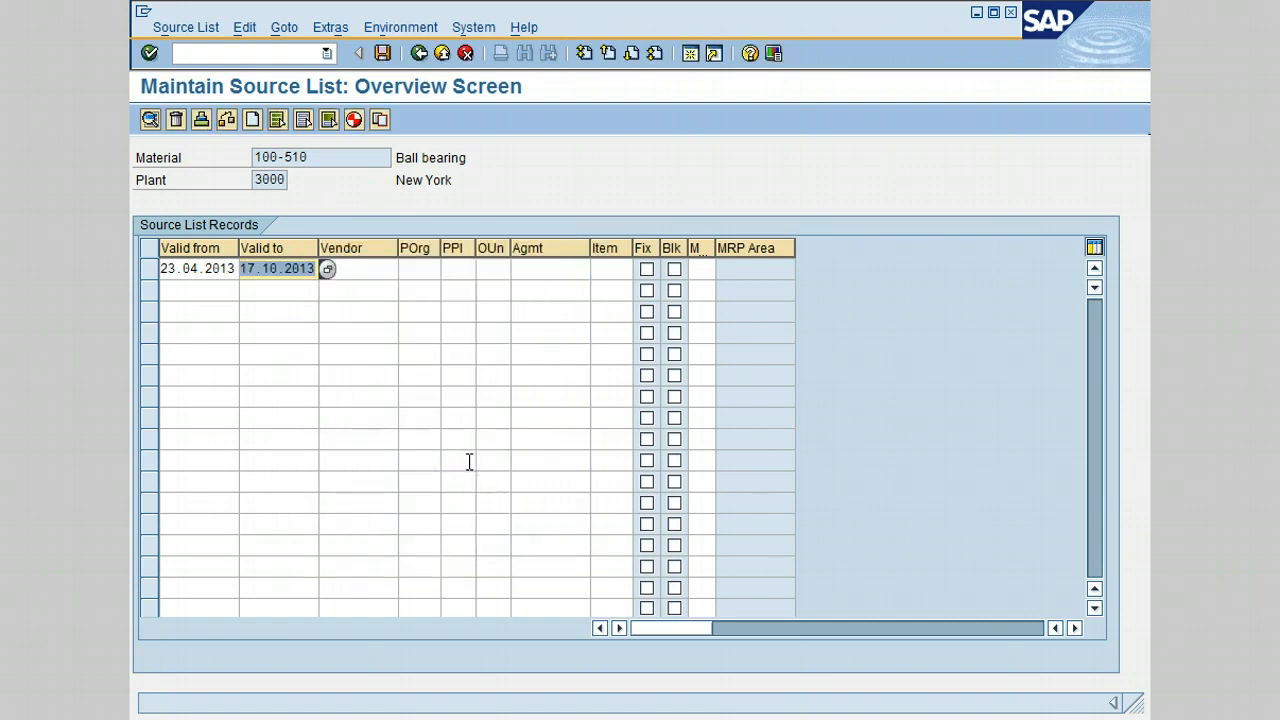
click(373, 270)
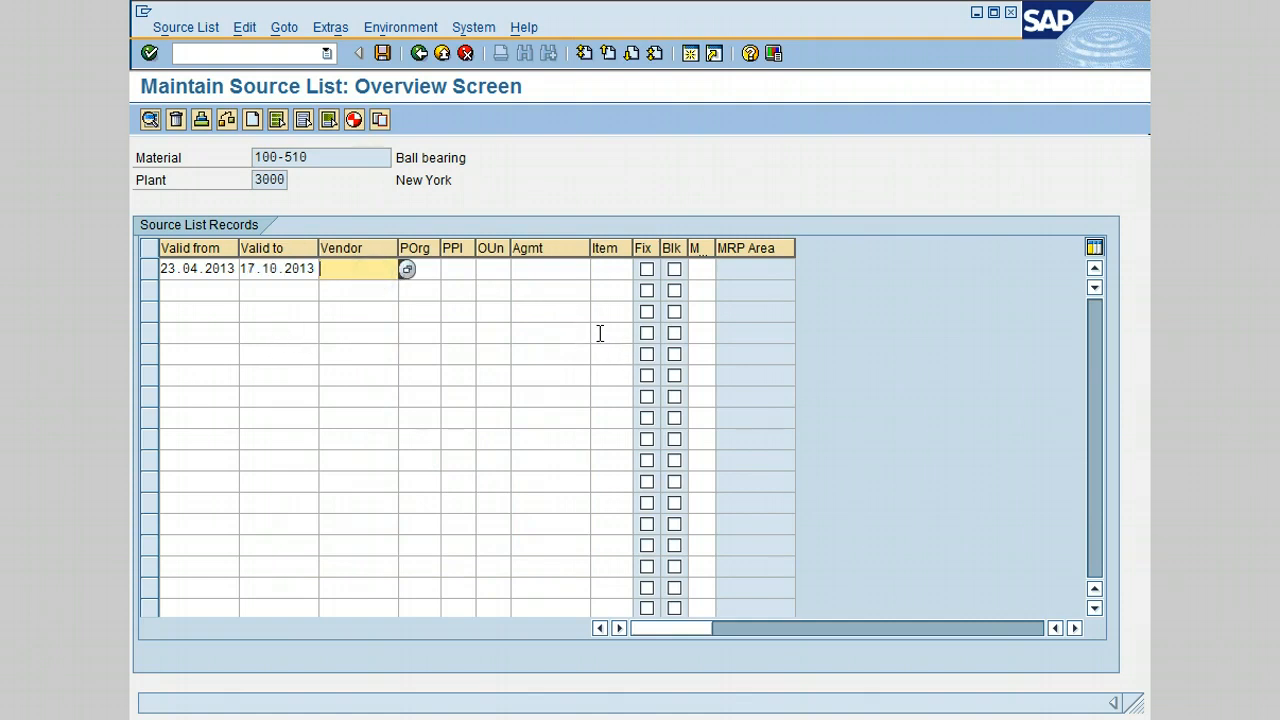
text(30000)
- Enter vendor 3000 and purchasing organization 3000 on the first record, leaving Agmt blank
key(BackSpace)
key(Tab)
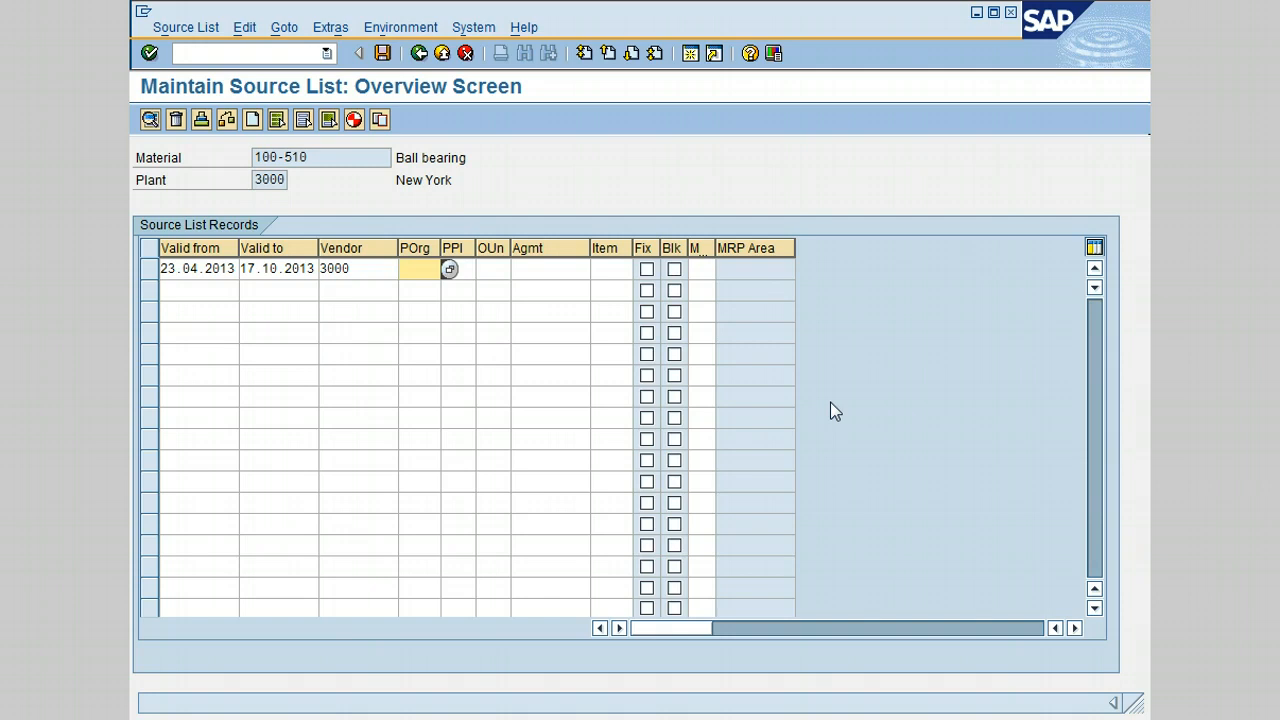
text(3000)
key(Tab)
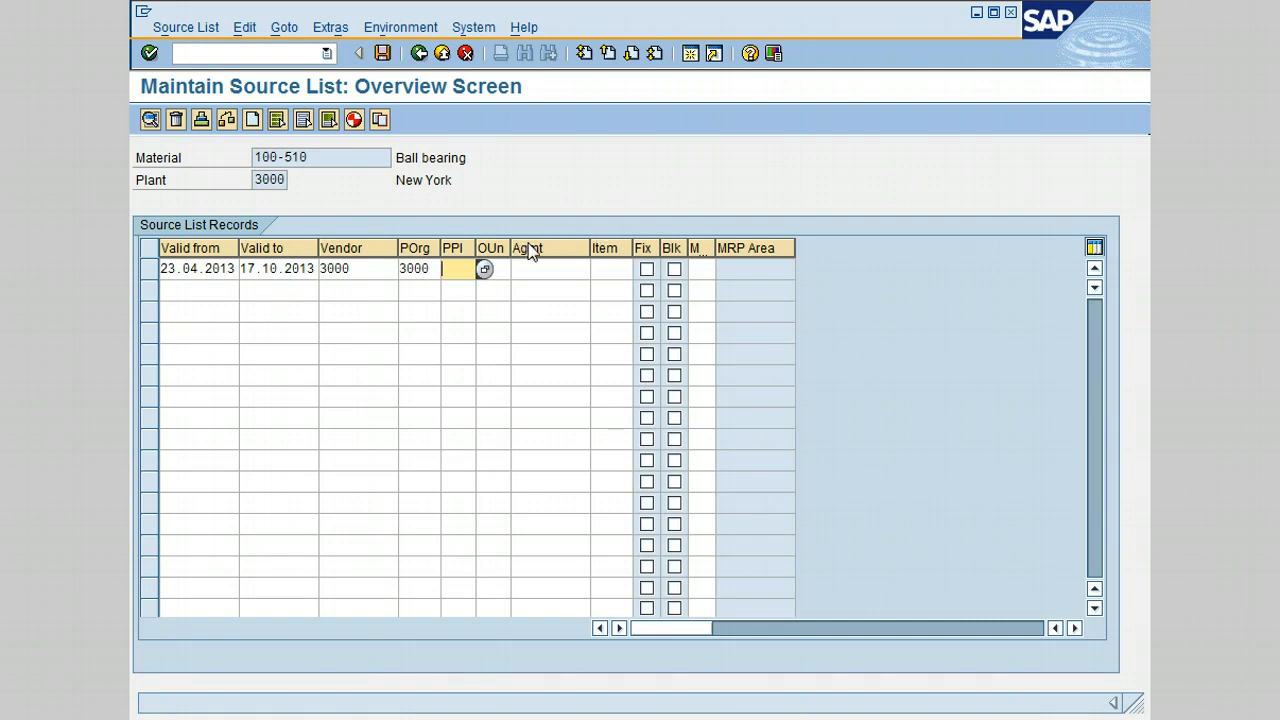
click(521, 268)
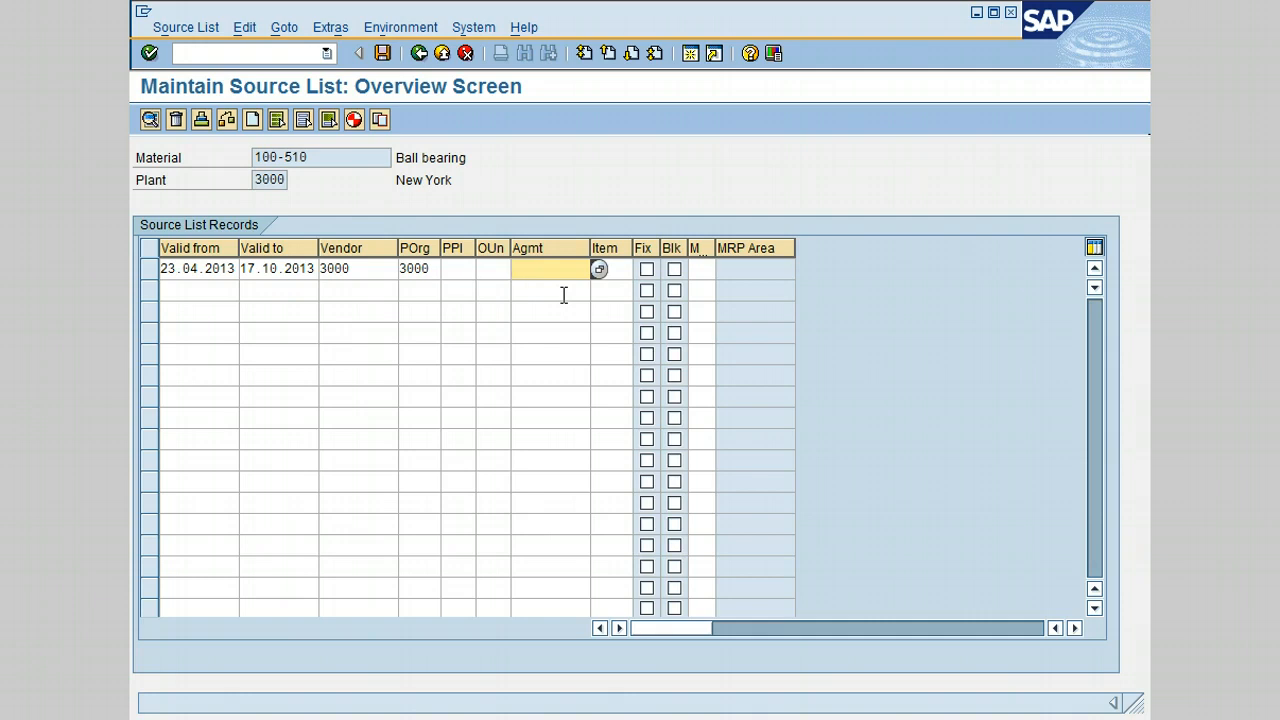
click(620, 266)
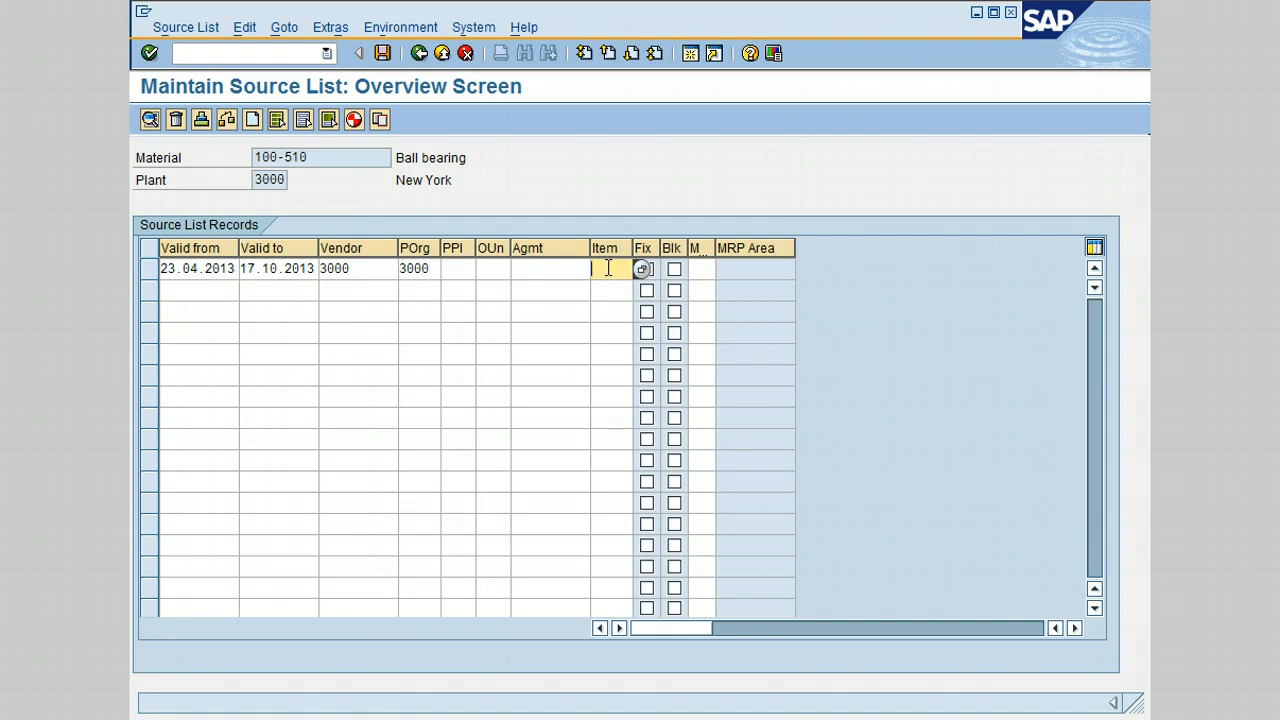
- Widen the Fix column and select the first record's MRP cell
drag(660, 268, 667, 268)
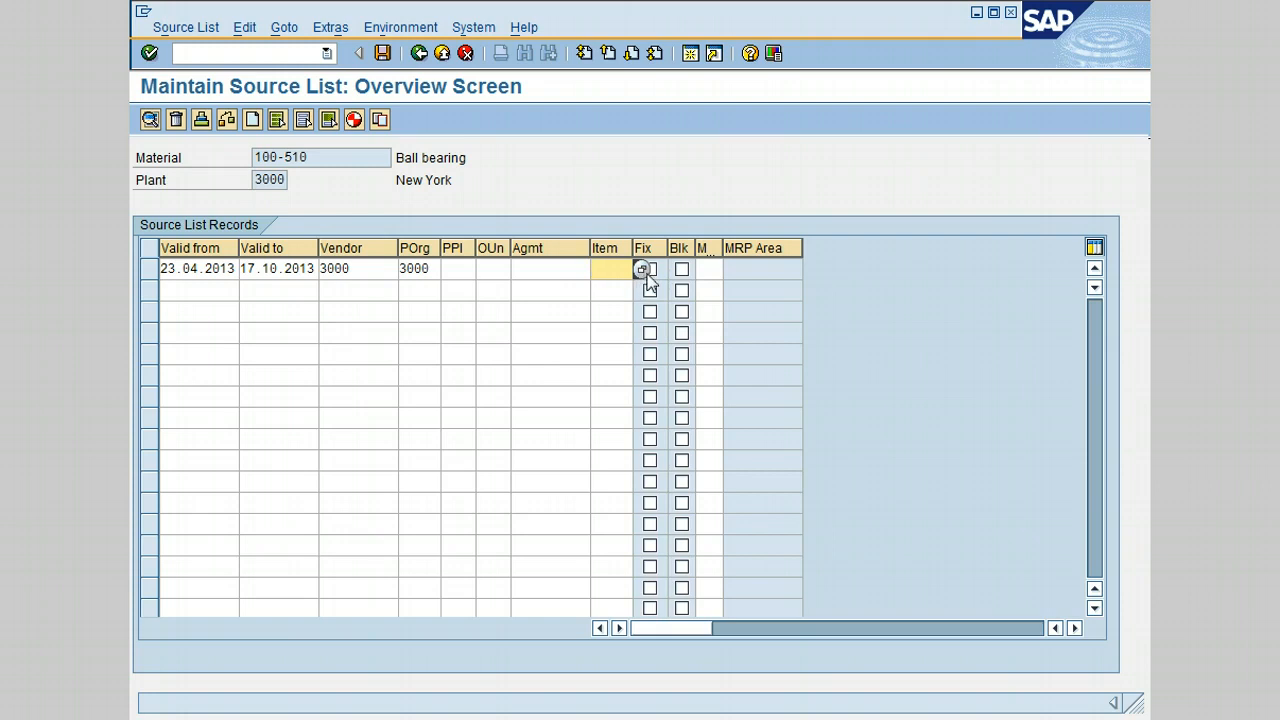
click(717, 268)
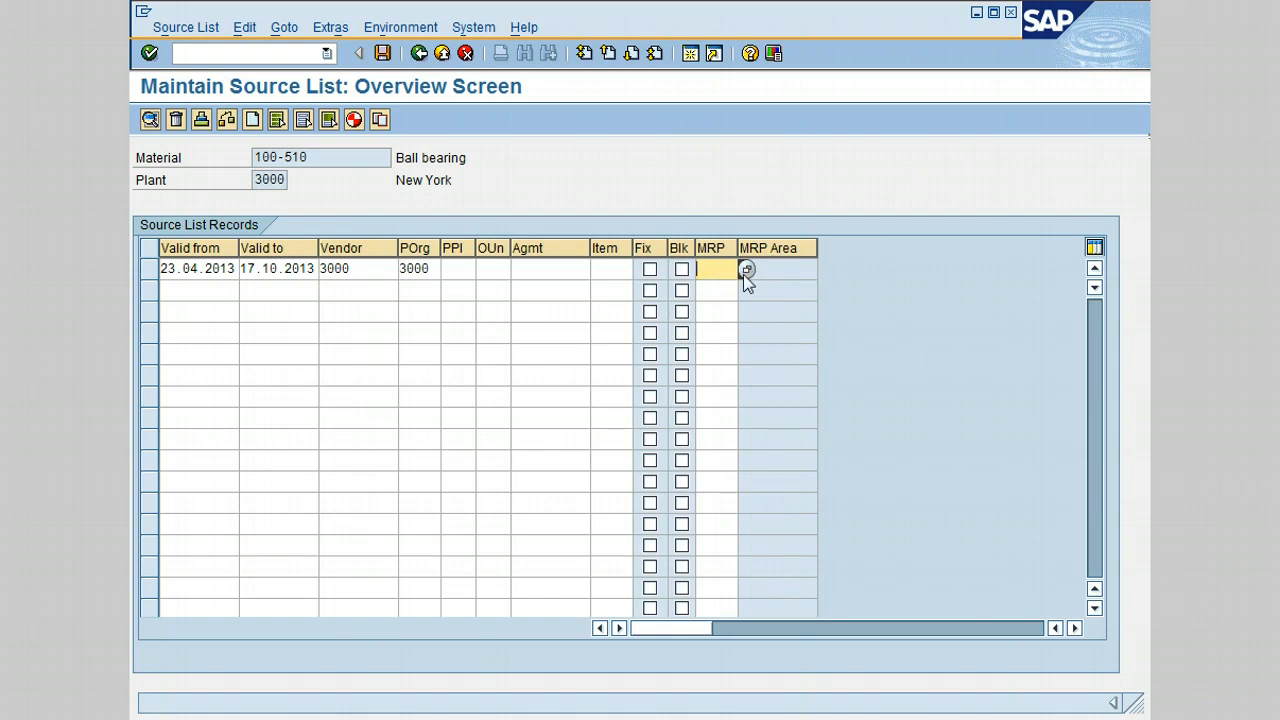
- Choose 'Source list record not relevant to MRP' from the MRP value list for row 1
click(747, 270)
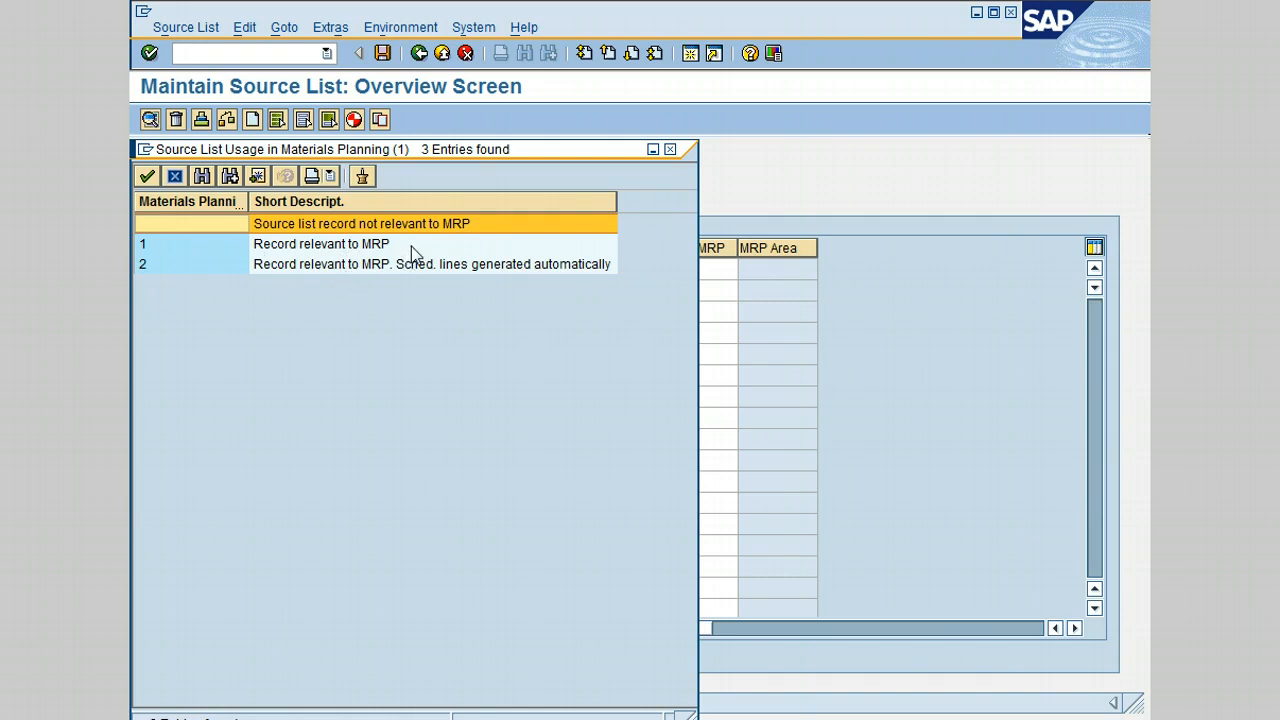
click(172, 265)
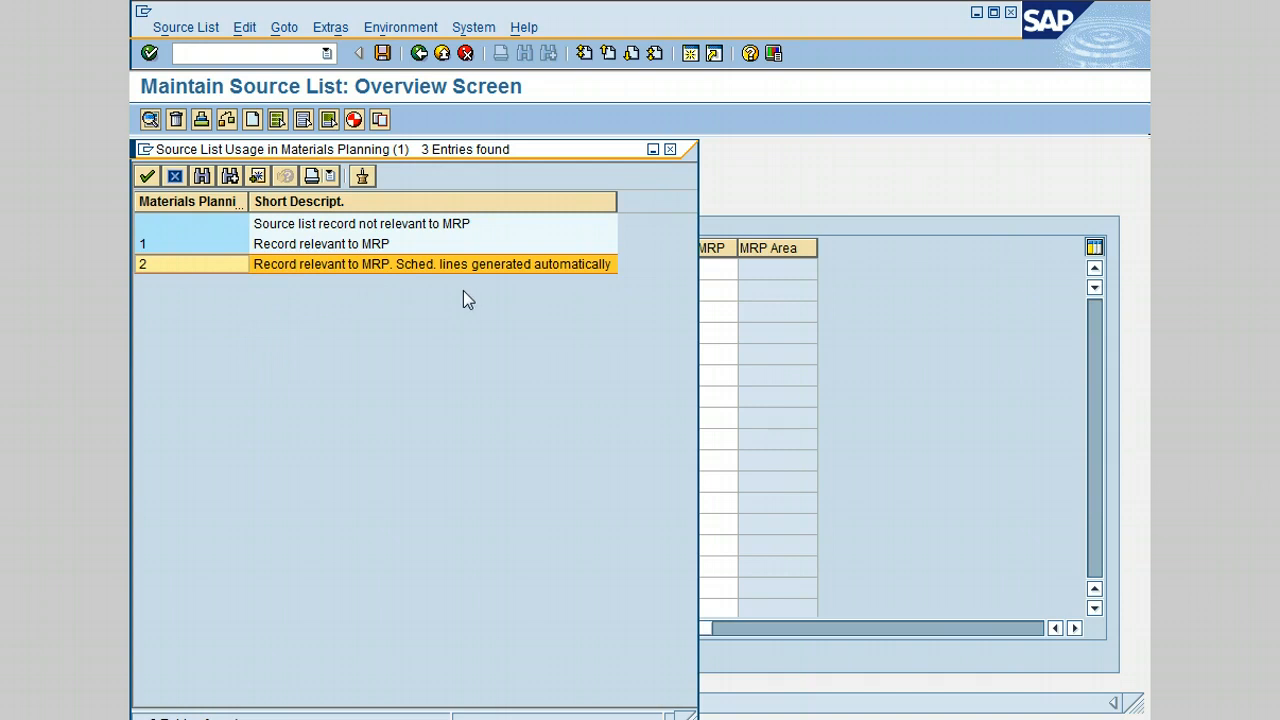
click(195, 224)
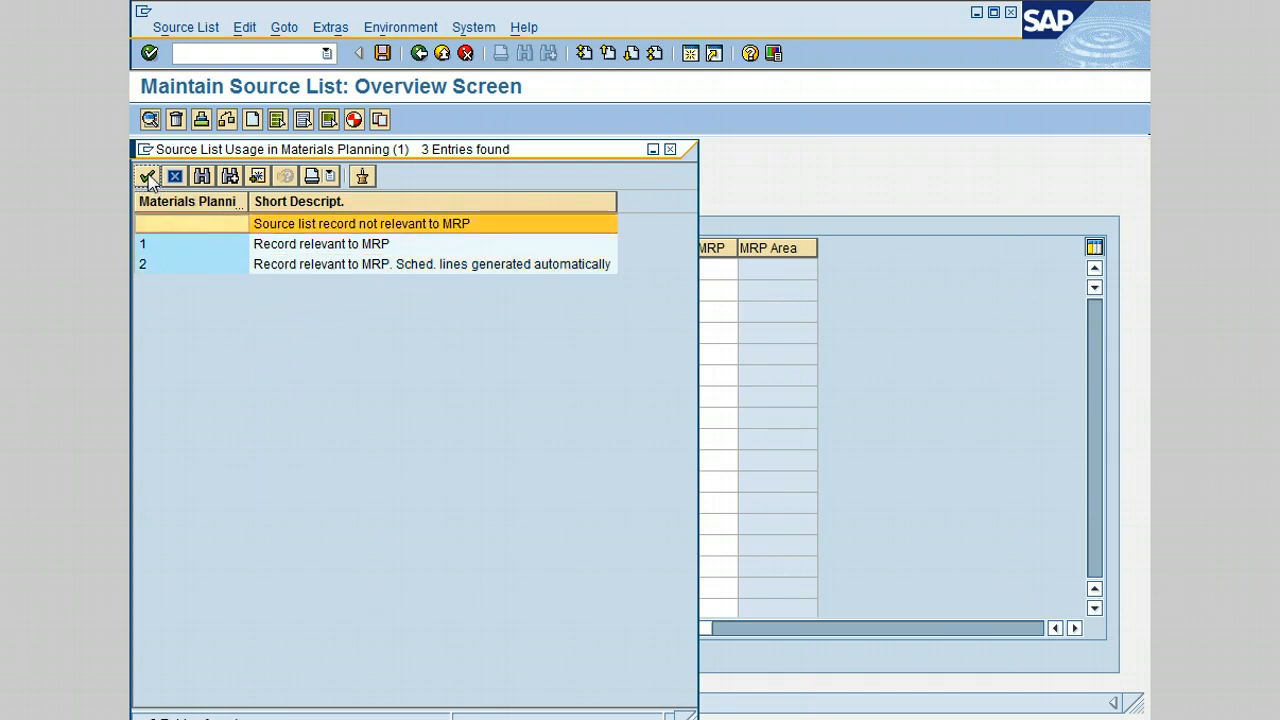
double_click(286, 223)
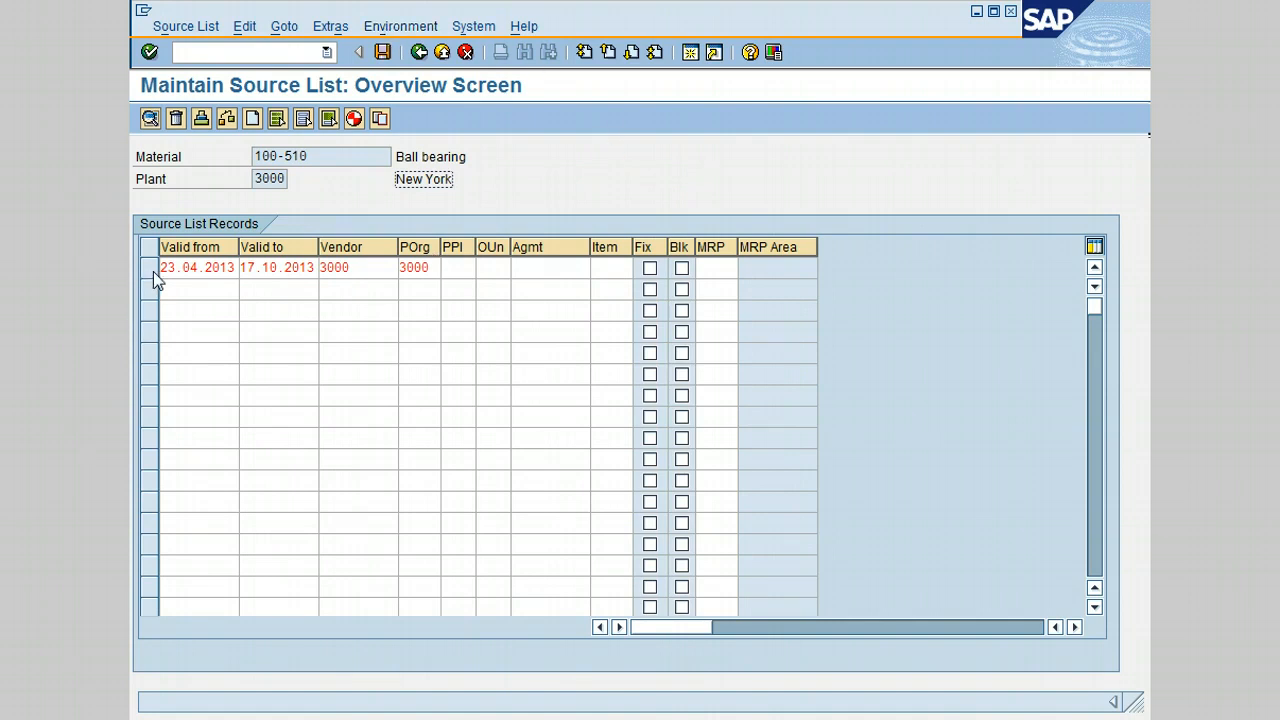
click(153, 271)
click(393, 27)
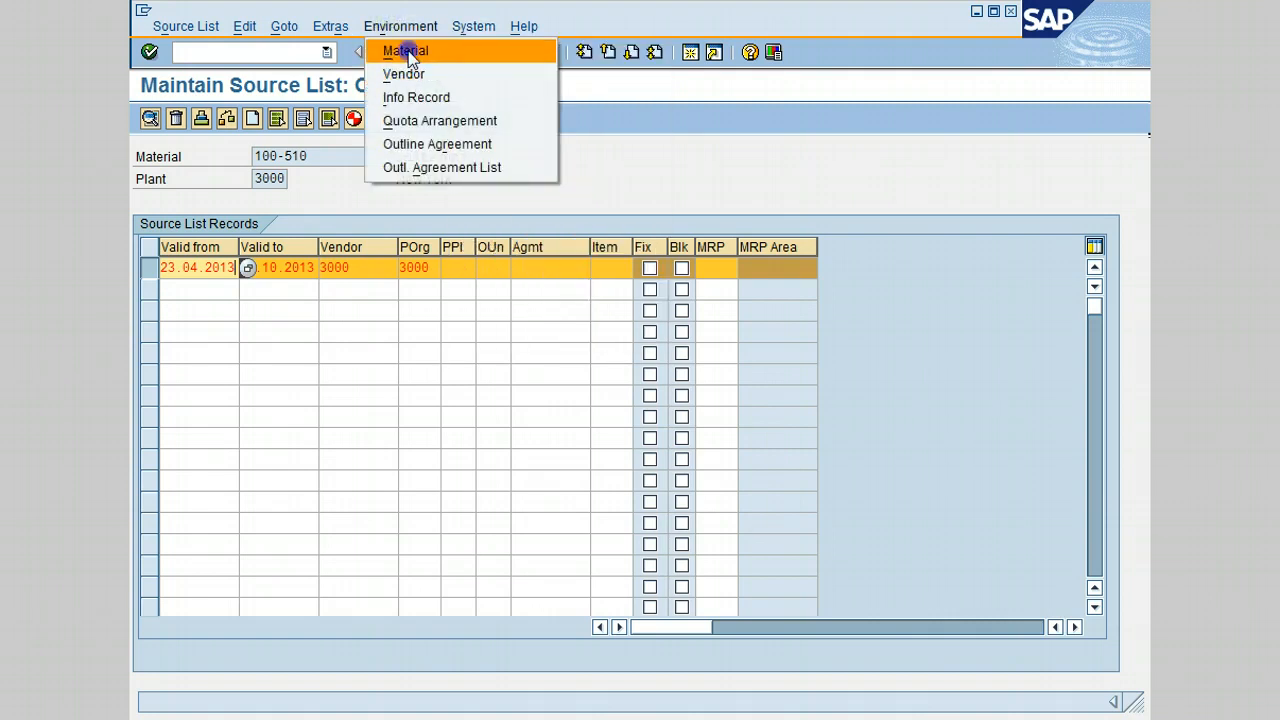
click(407, 52)
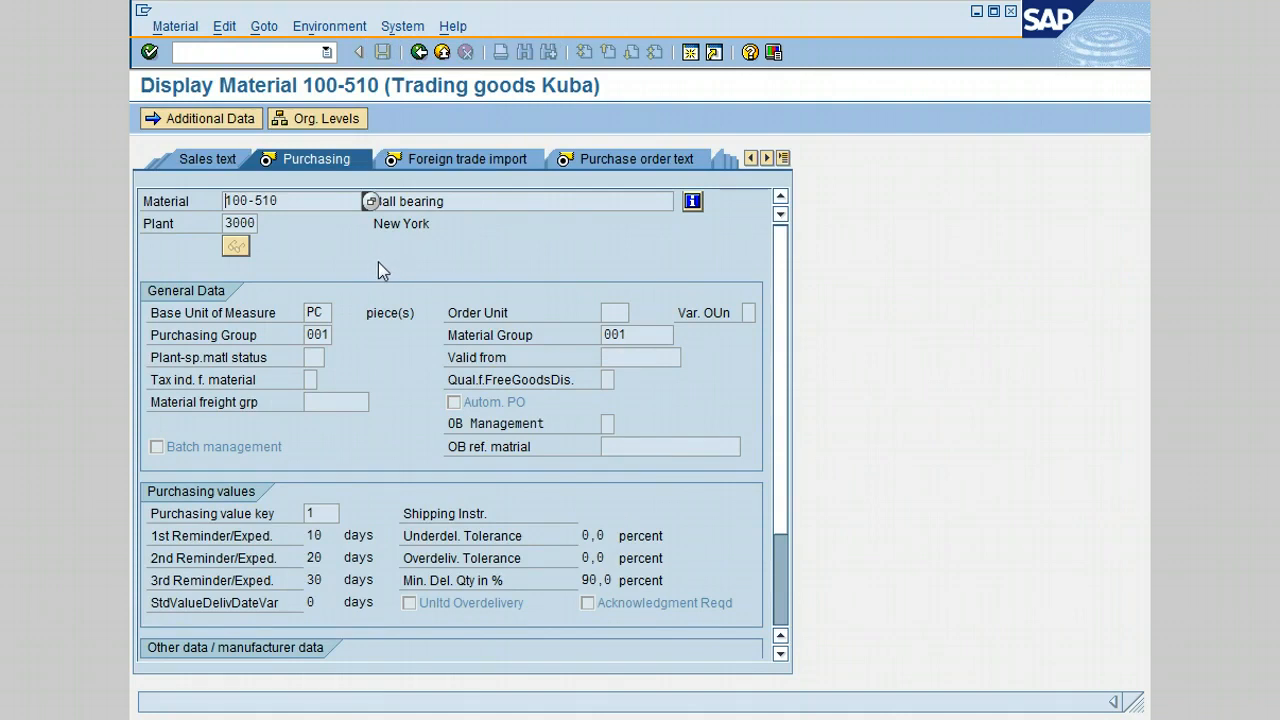
click(419, 52)
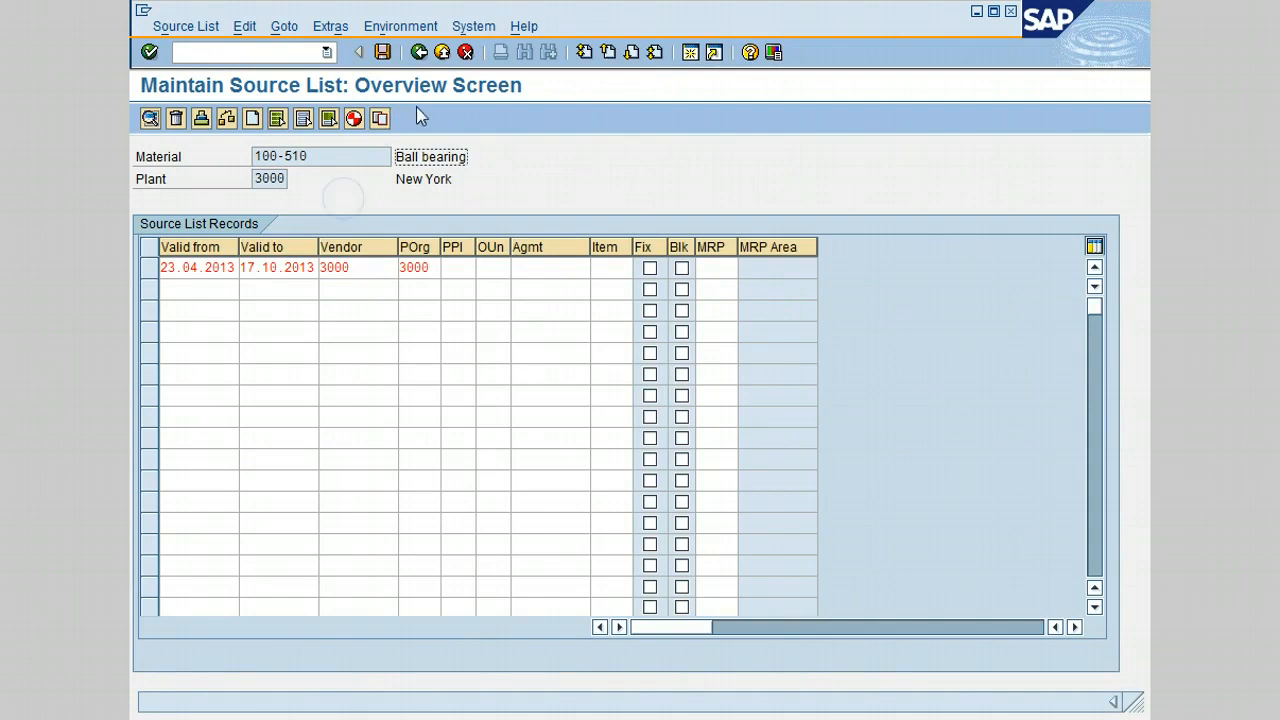
click(212, 289)
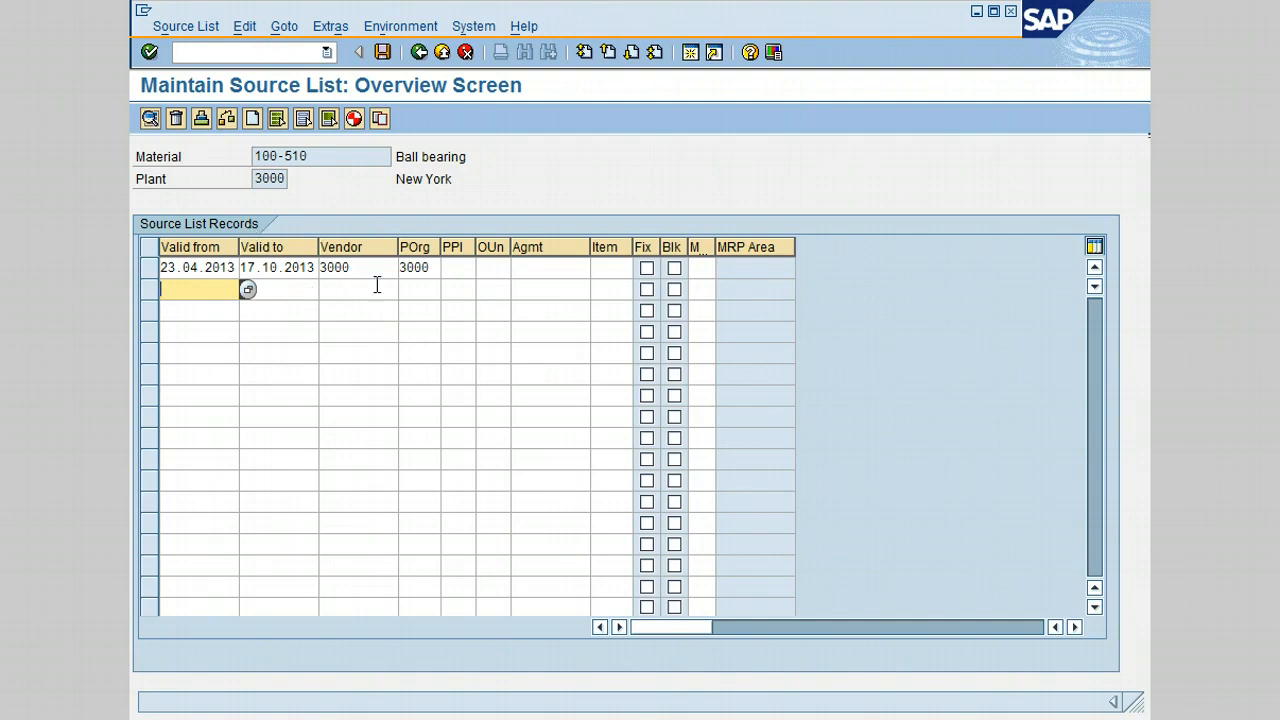
- Create a new session and launch ME01 – Maintain from the Source List menu
click(688, 55)
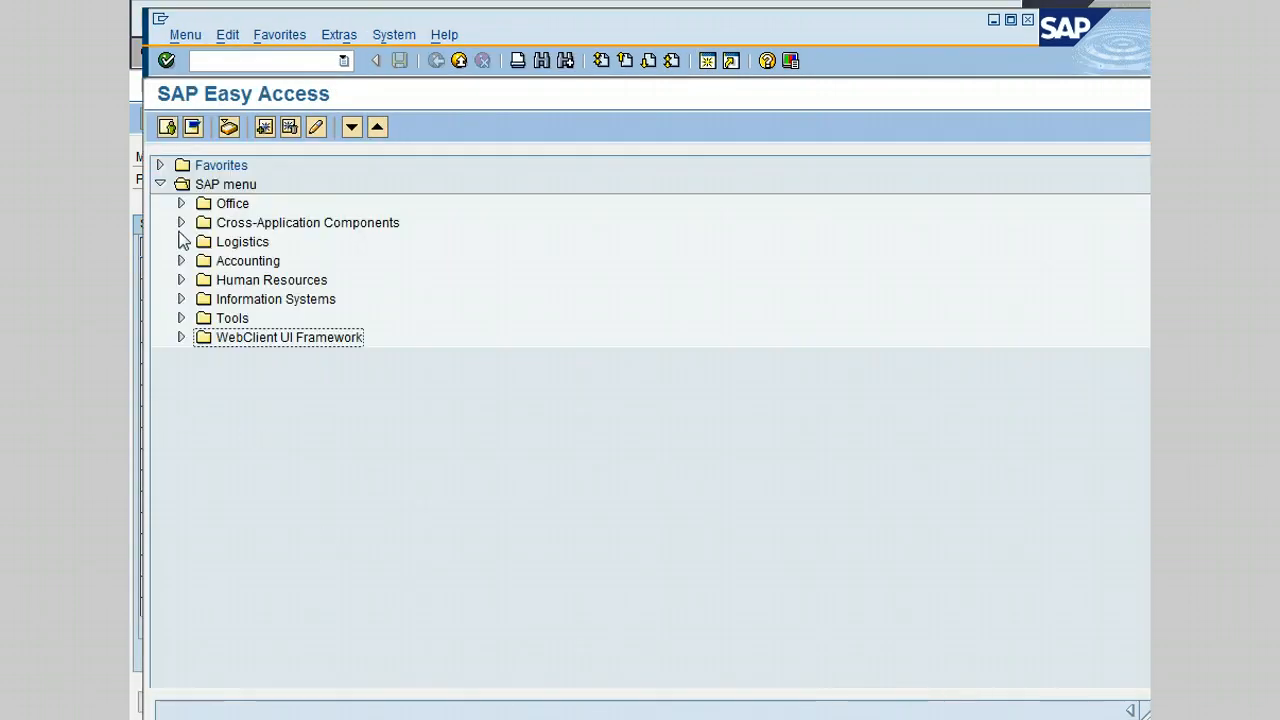
click(181, 241)
click(202, 261)
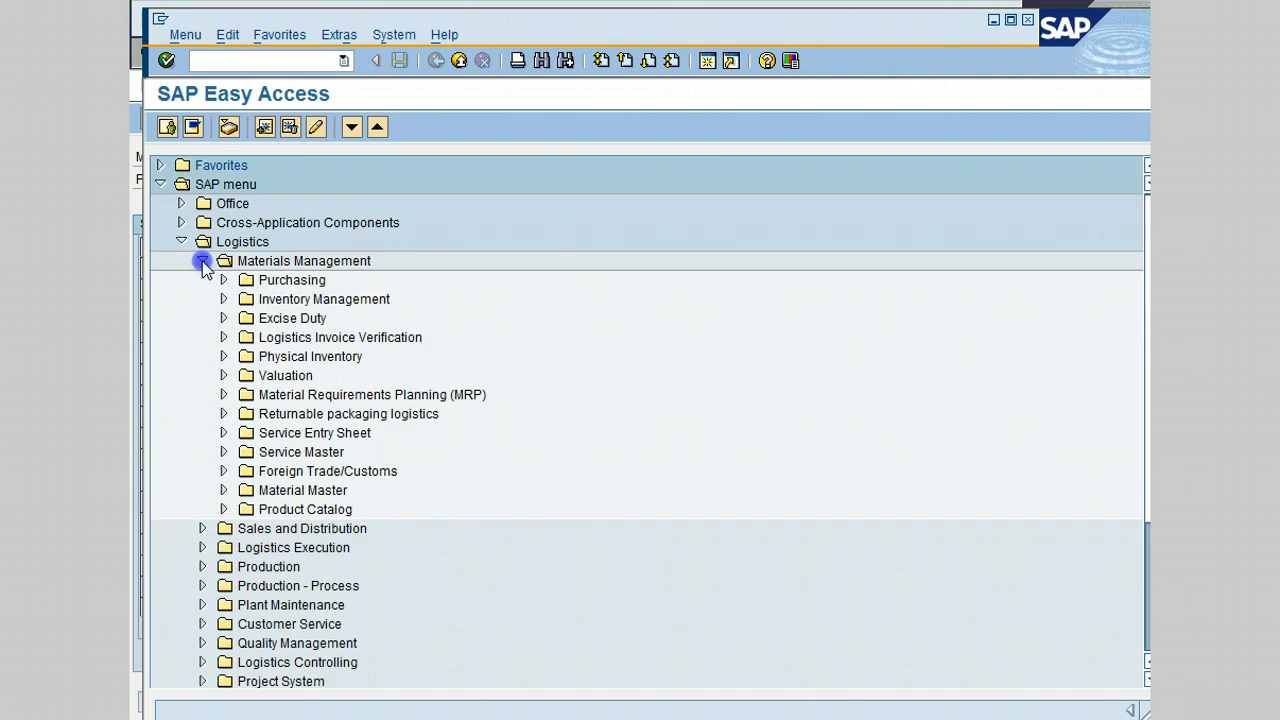
click(223, 280)
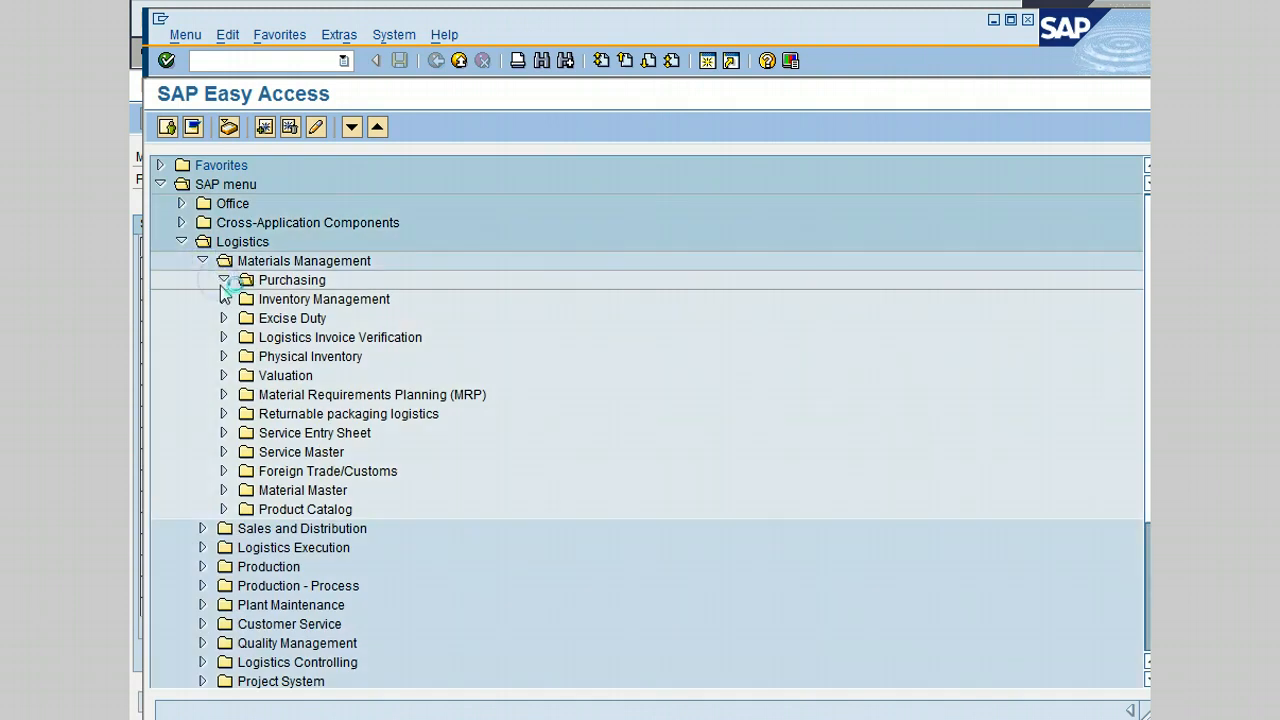
click(245, 375)
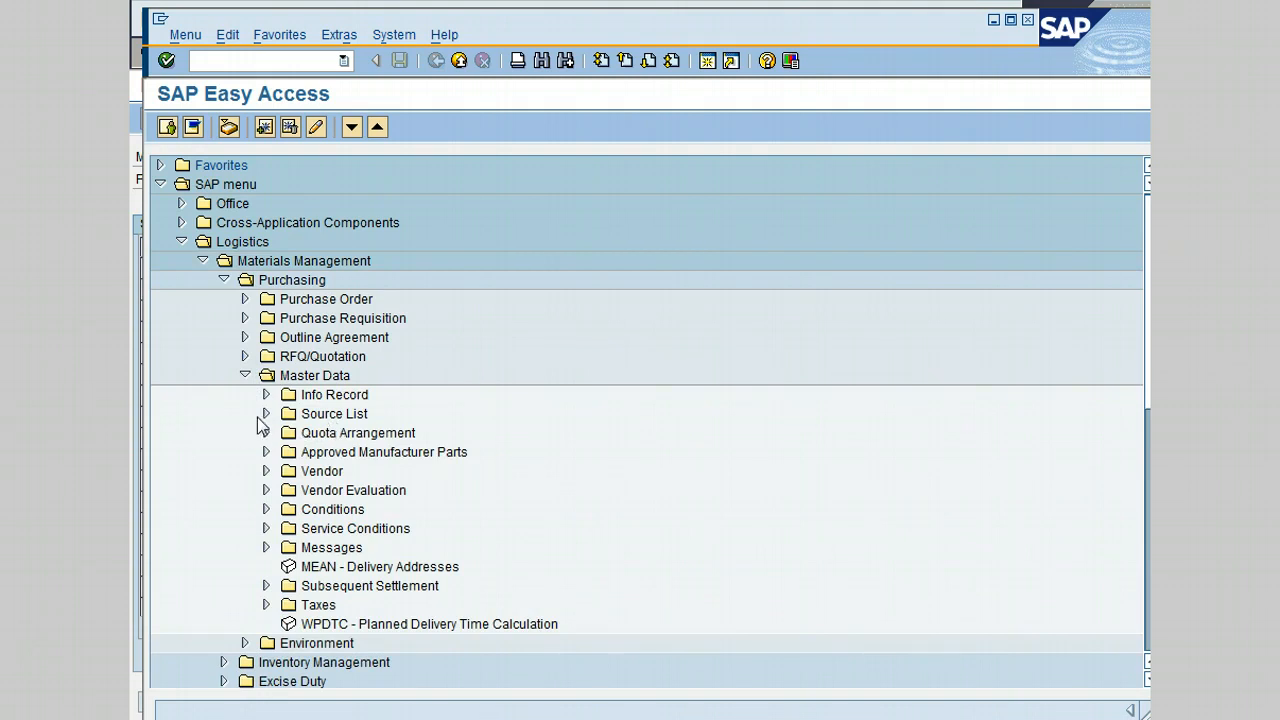
click(266, 413)
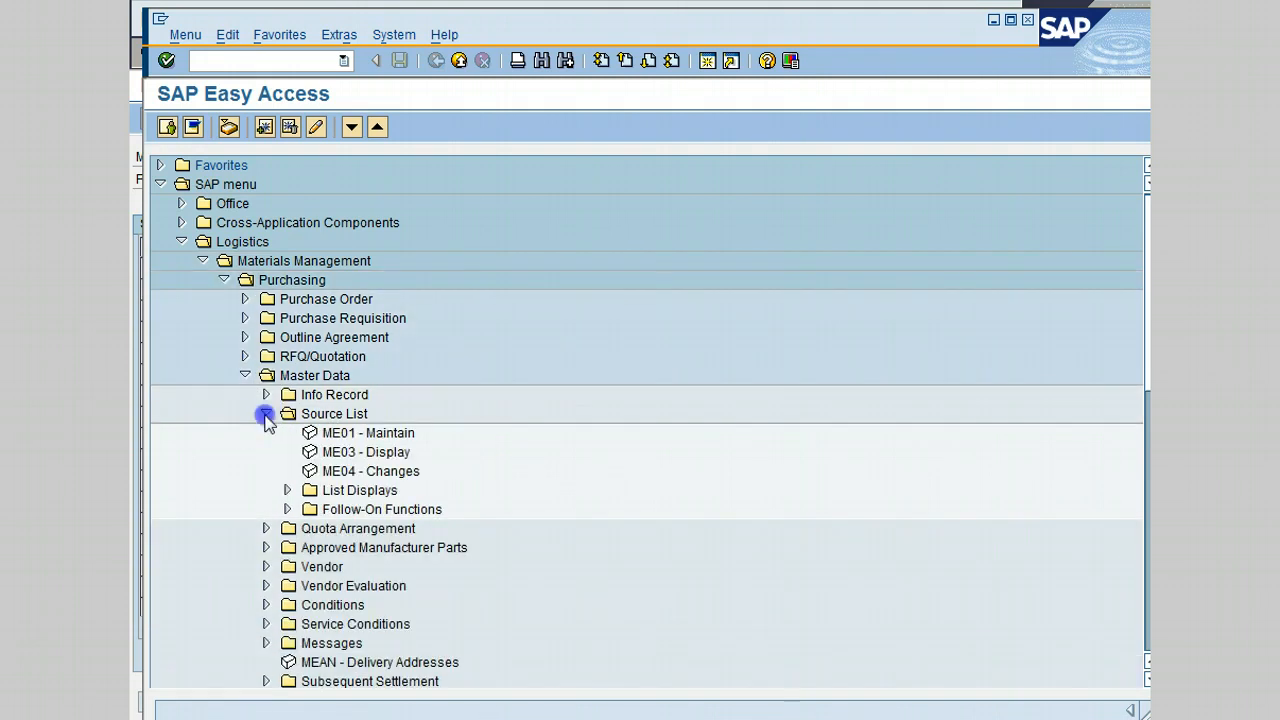
double_click(397, 436)
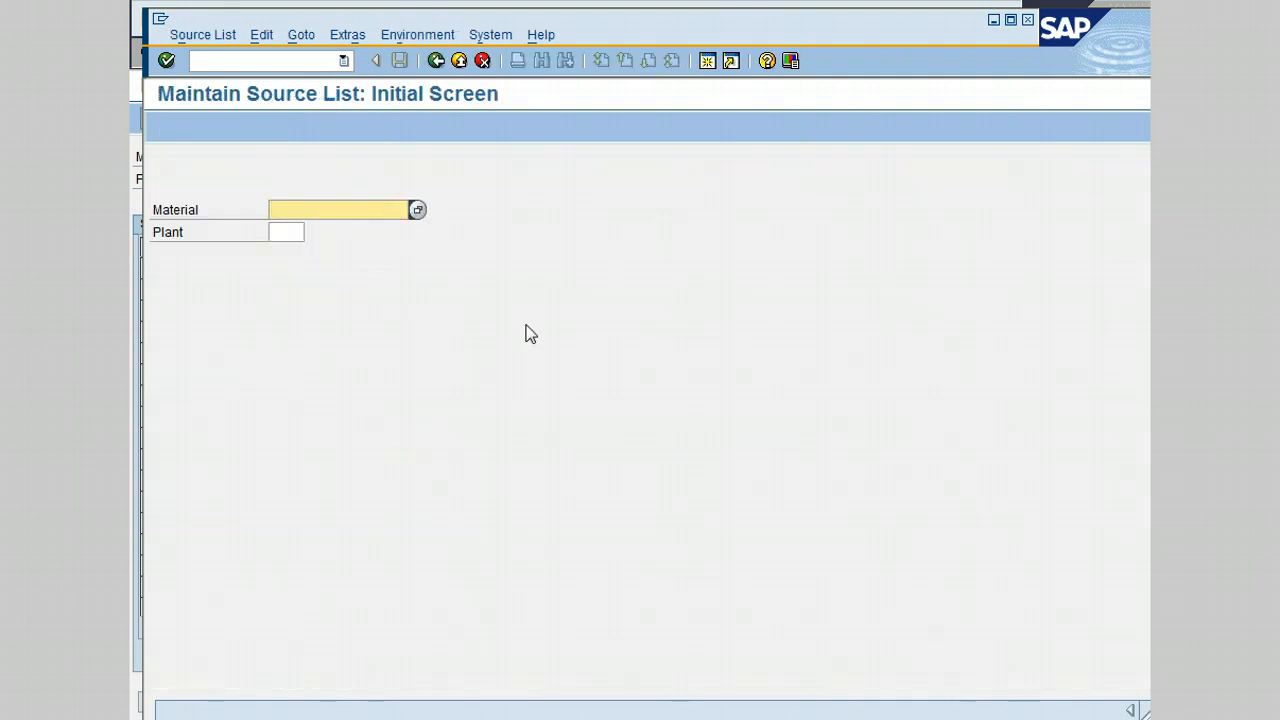
- Enter material 100-430 and plant 3000 and proceed to the source list overview
text(1)
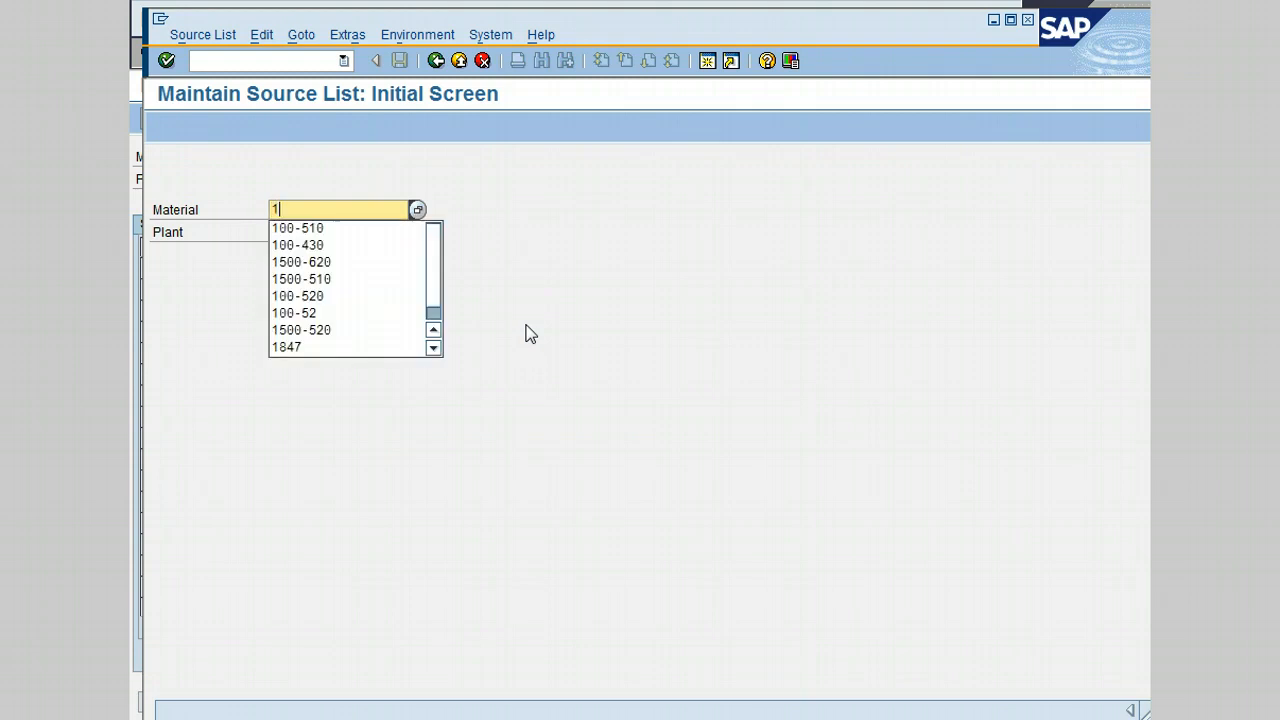
text(00-430)
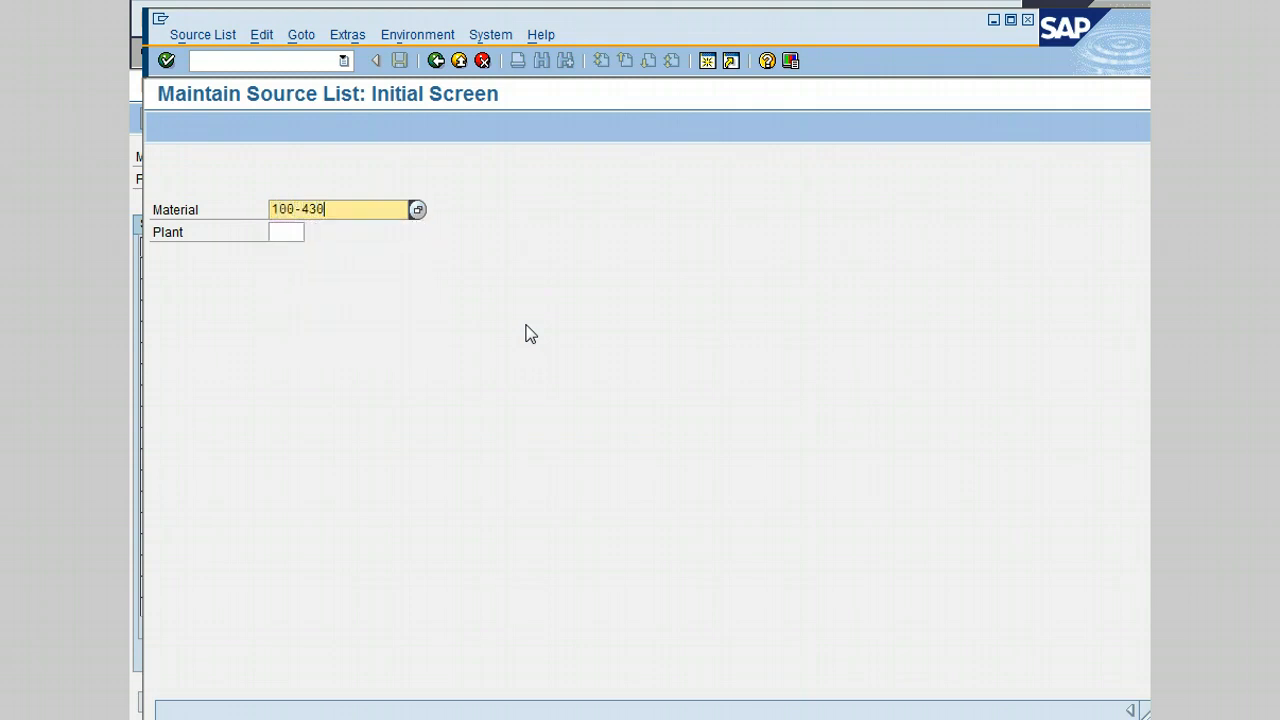
click(298, 231)
text(3000)
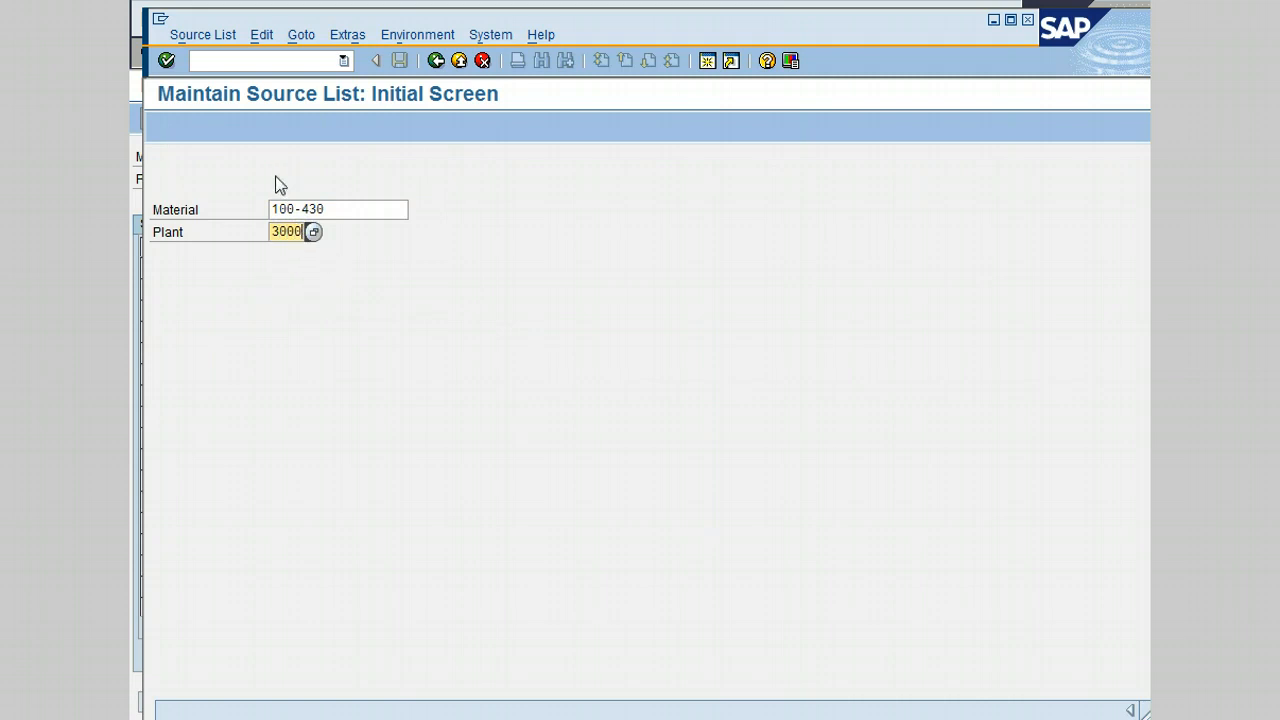
click(166, 61)
click(222, 276)
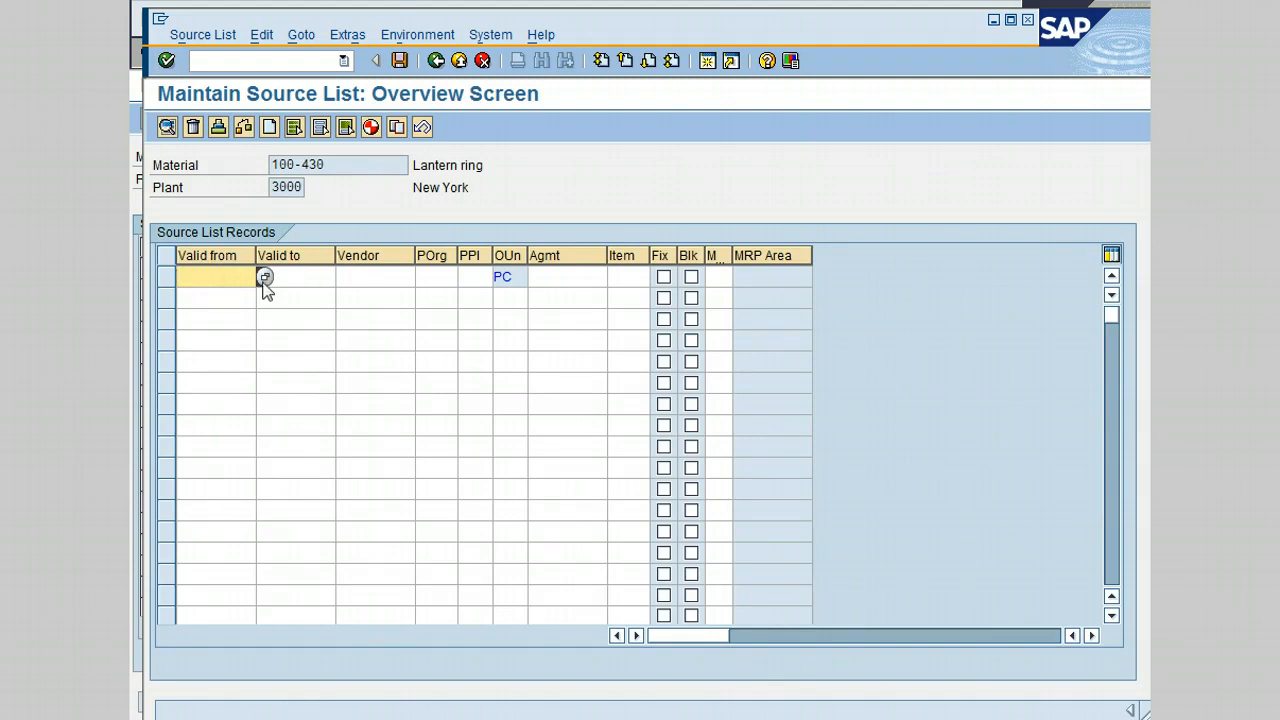
- Pick 24.04.2013 as valid-from and 18.07.2013 as valid-to for the 100-430 record
click(264, 279)
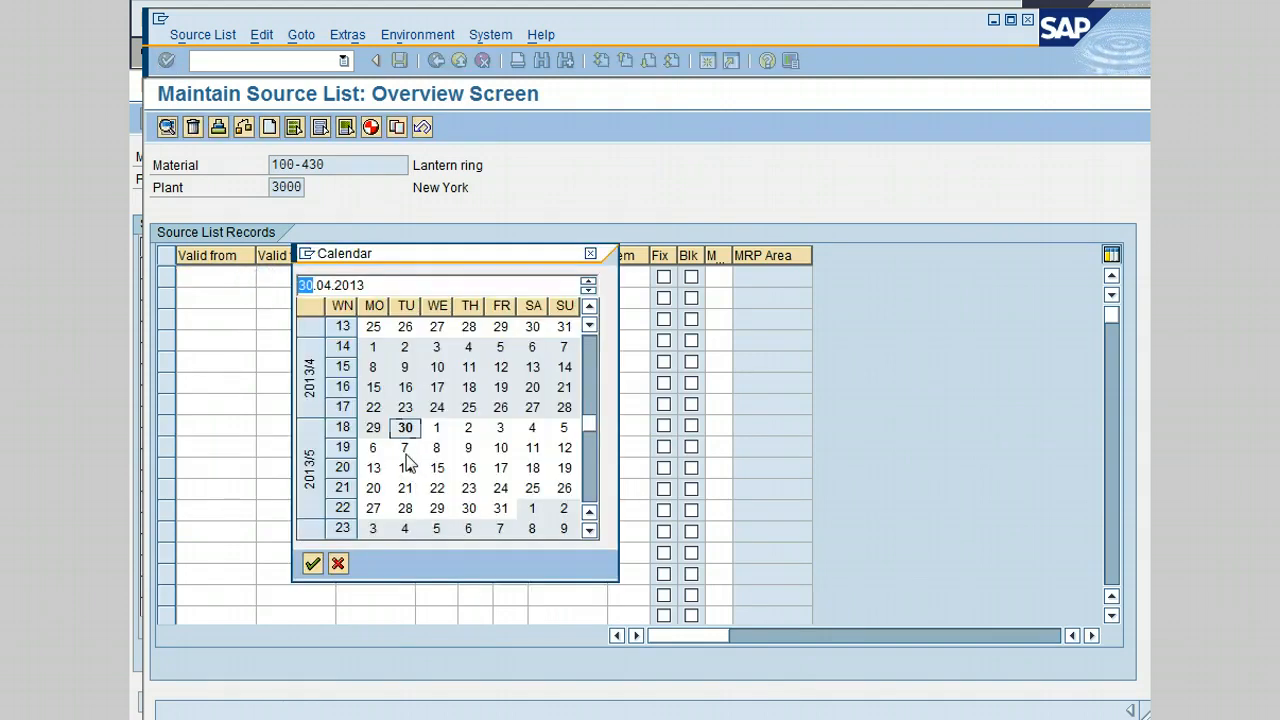
double_click(432, 408)
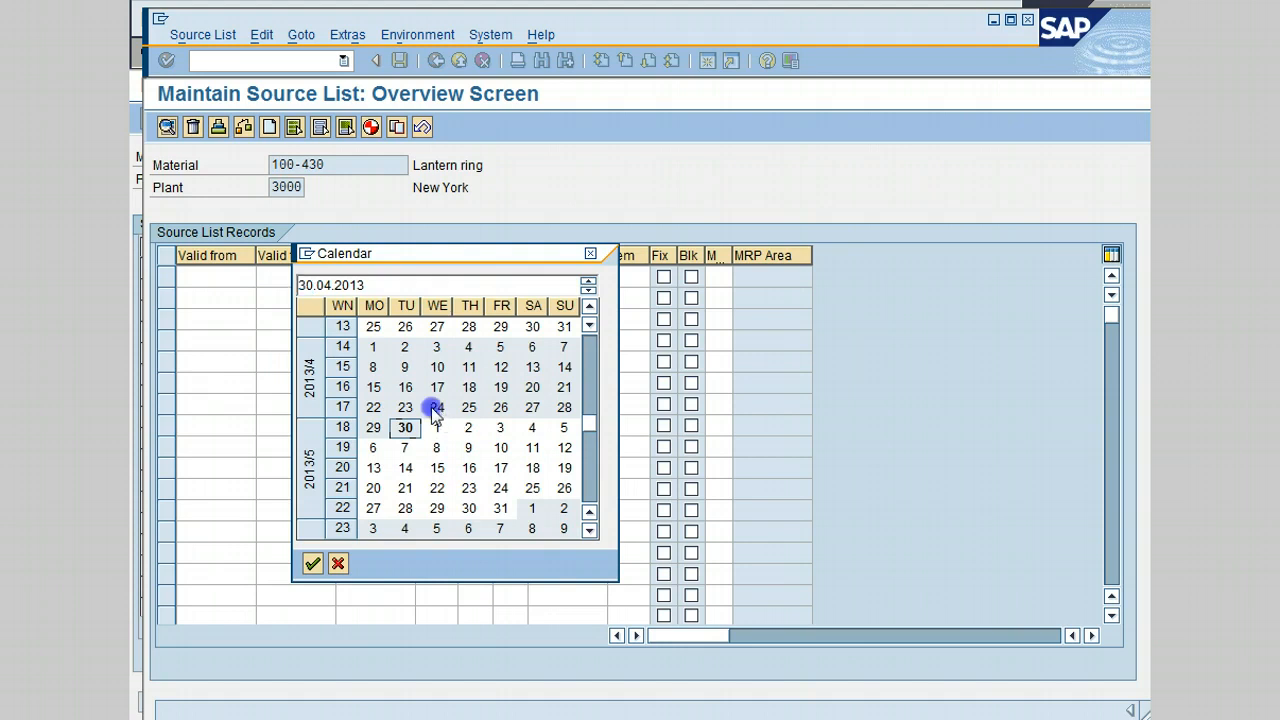
click(314, 276)
click(343, 277)
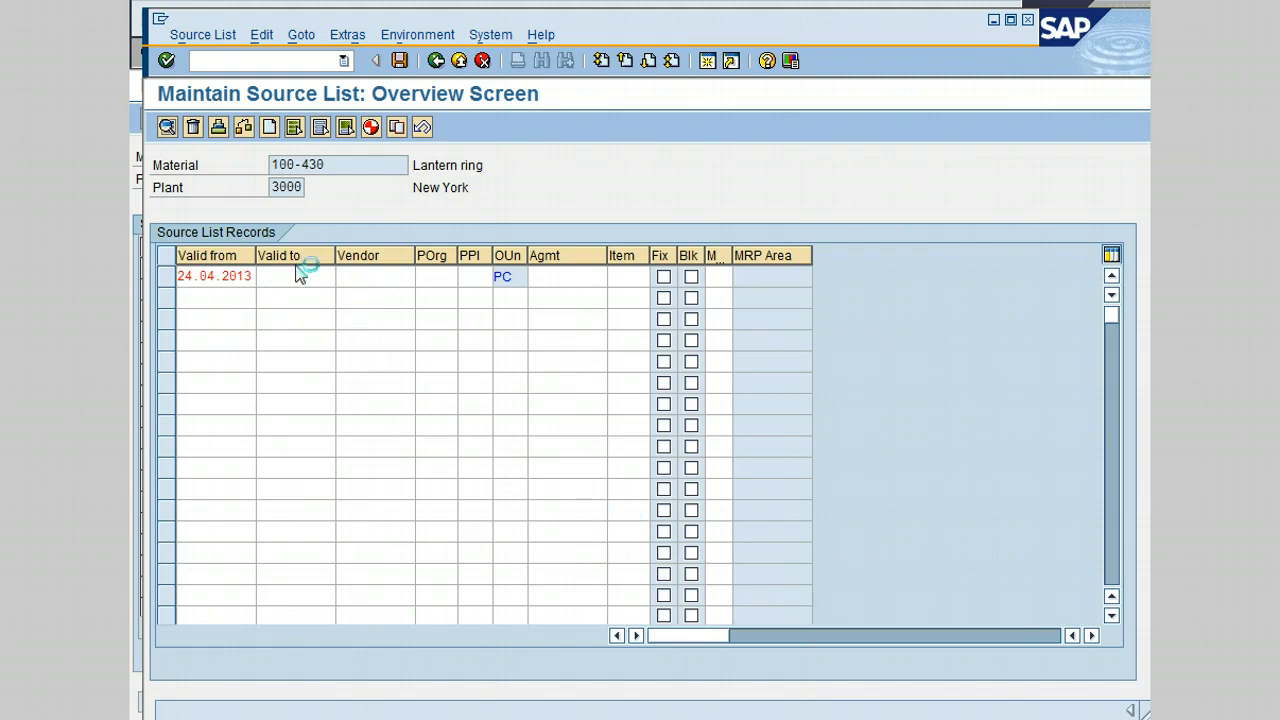
click(588, 468)
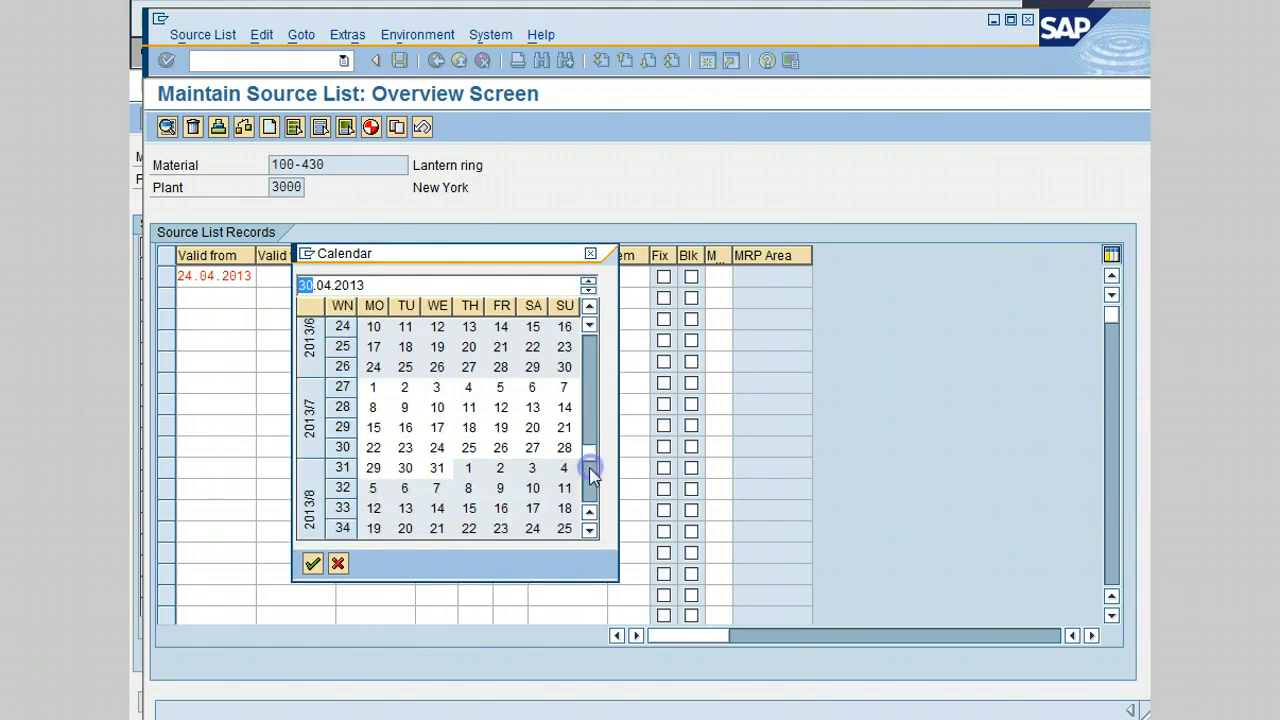
double_click(468, 427)
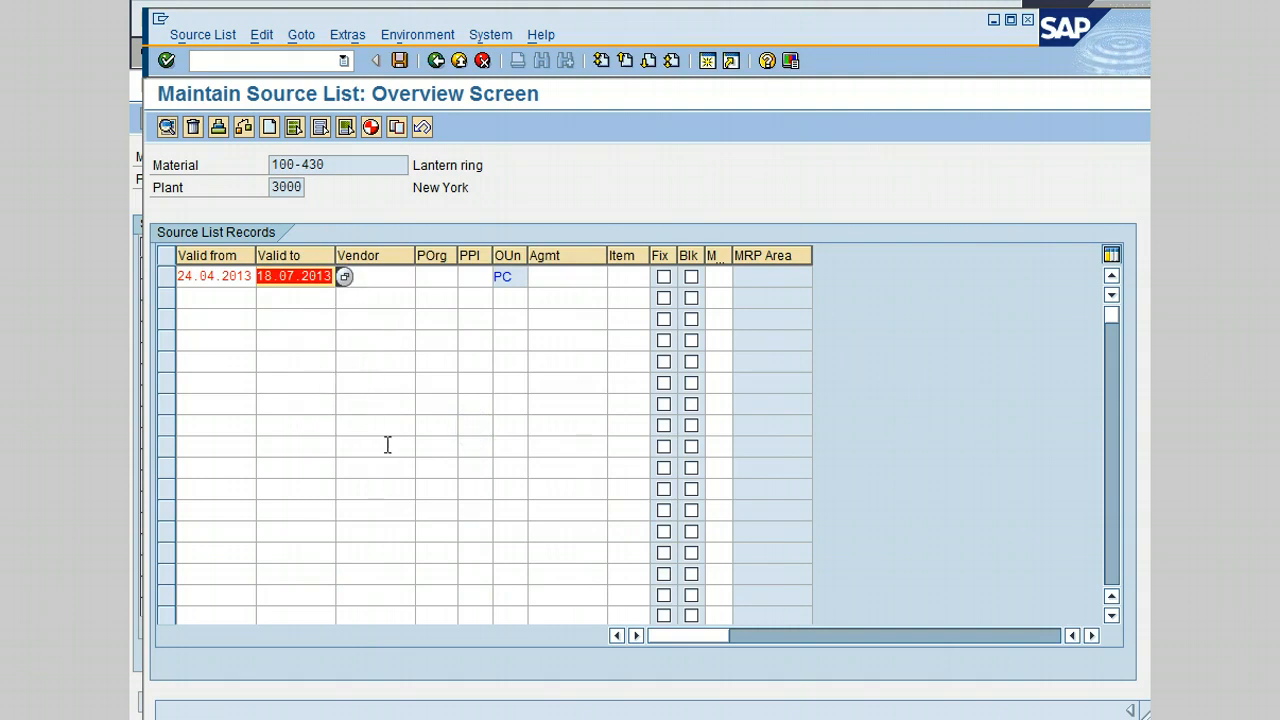
click(572, 277)
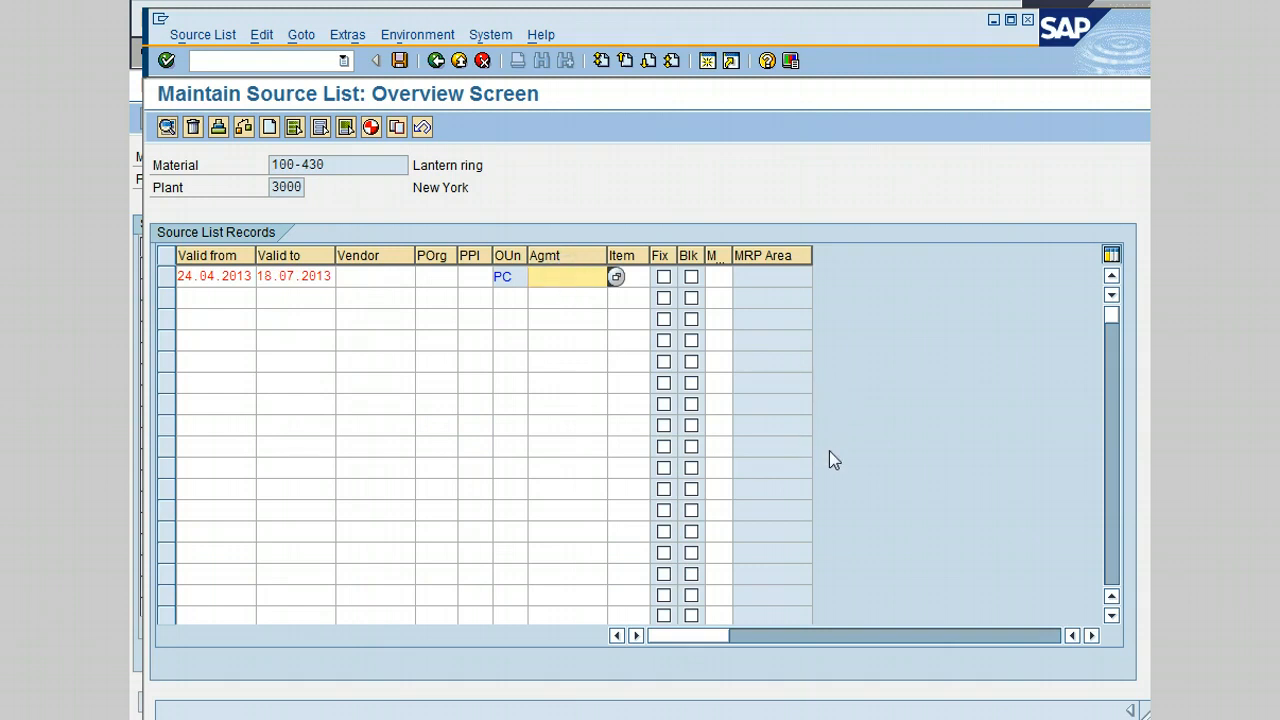
text(46)
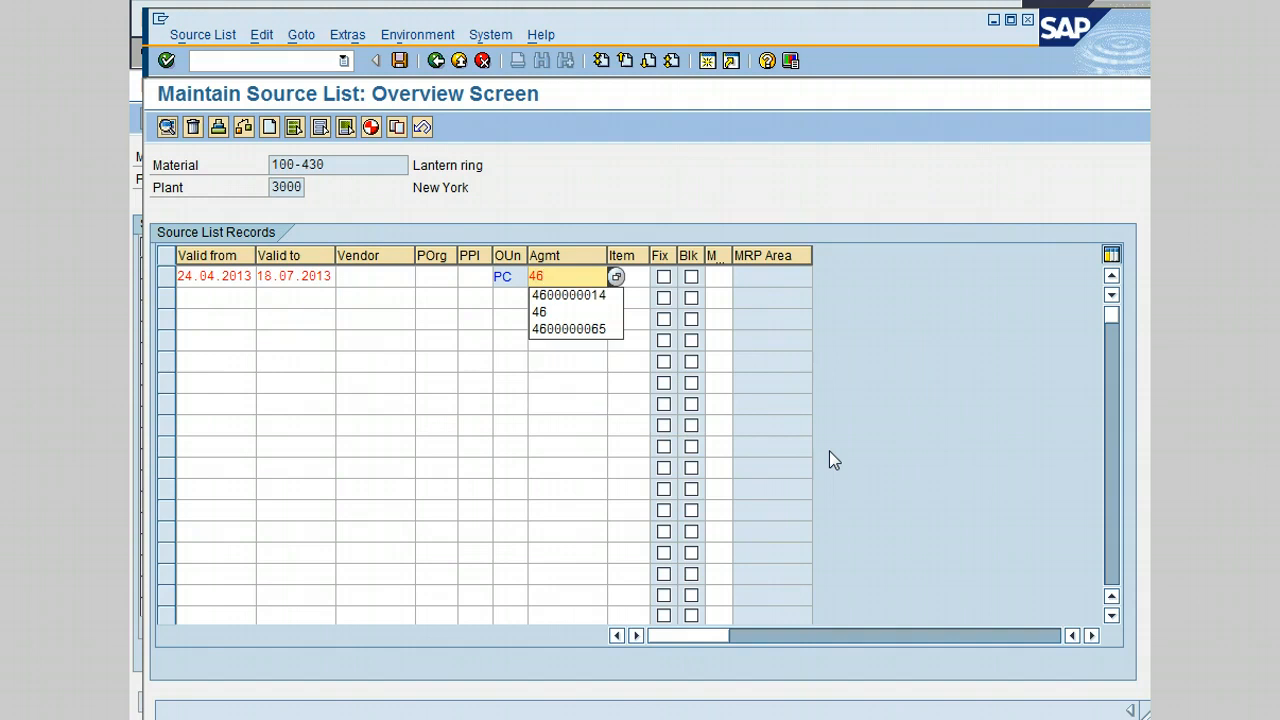
text(00000014)
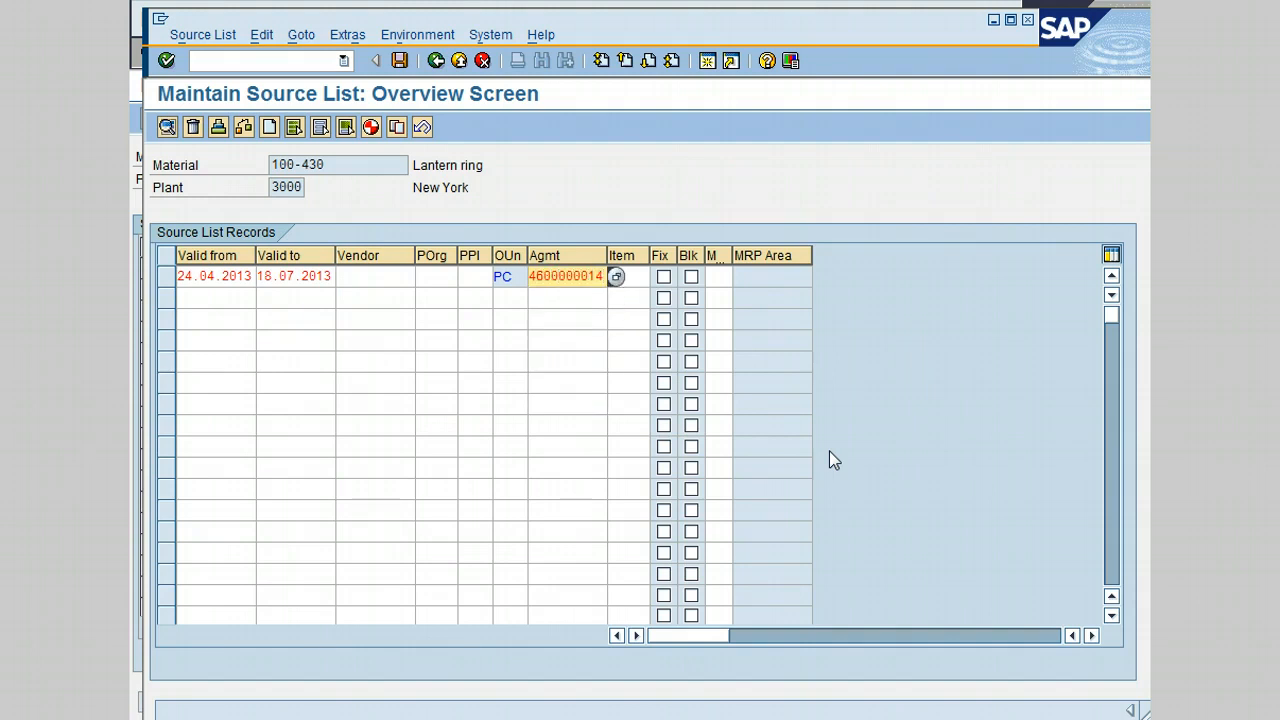
key(Tab)
text(10)
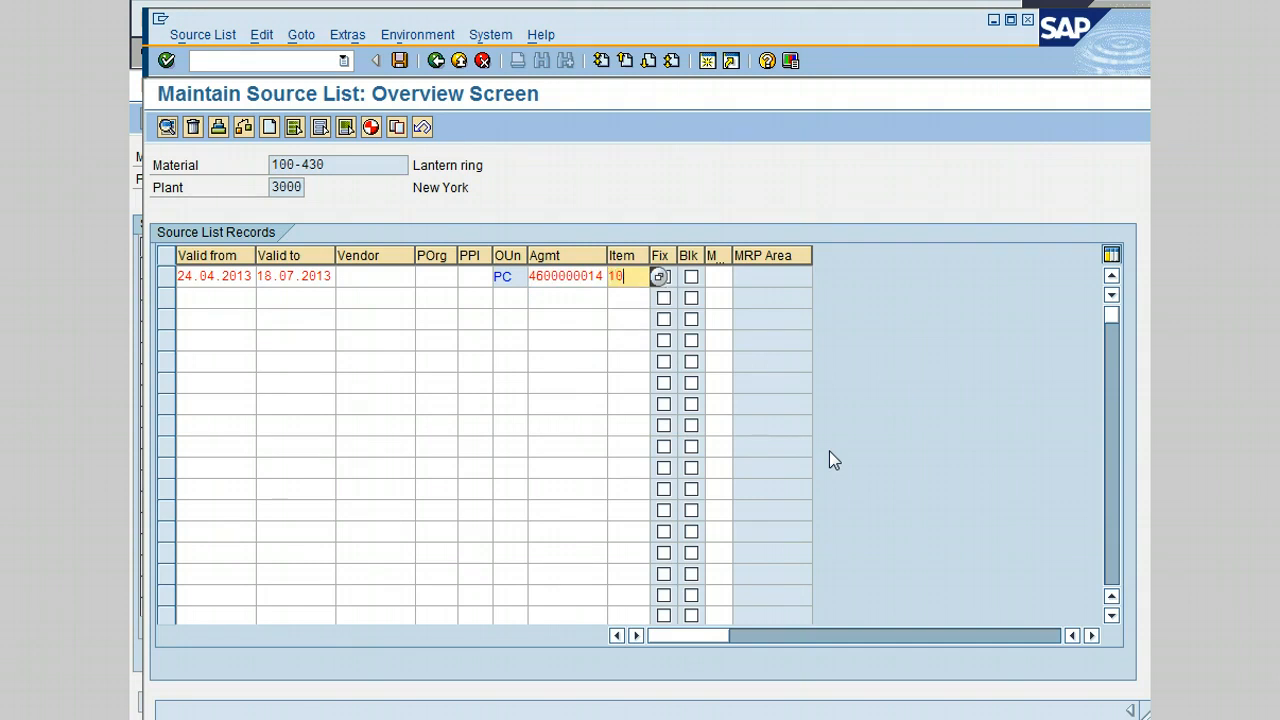
key(Return)
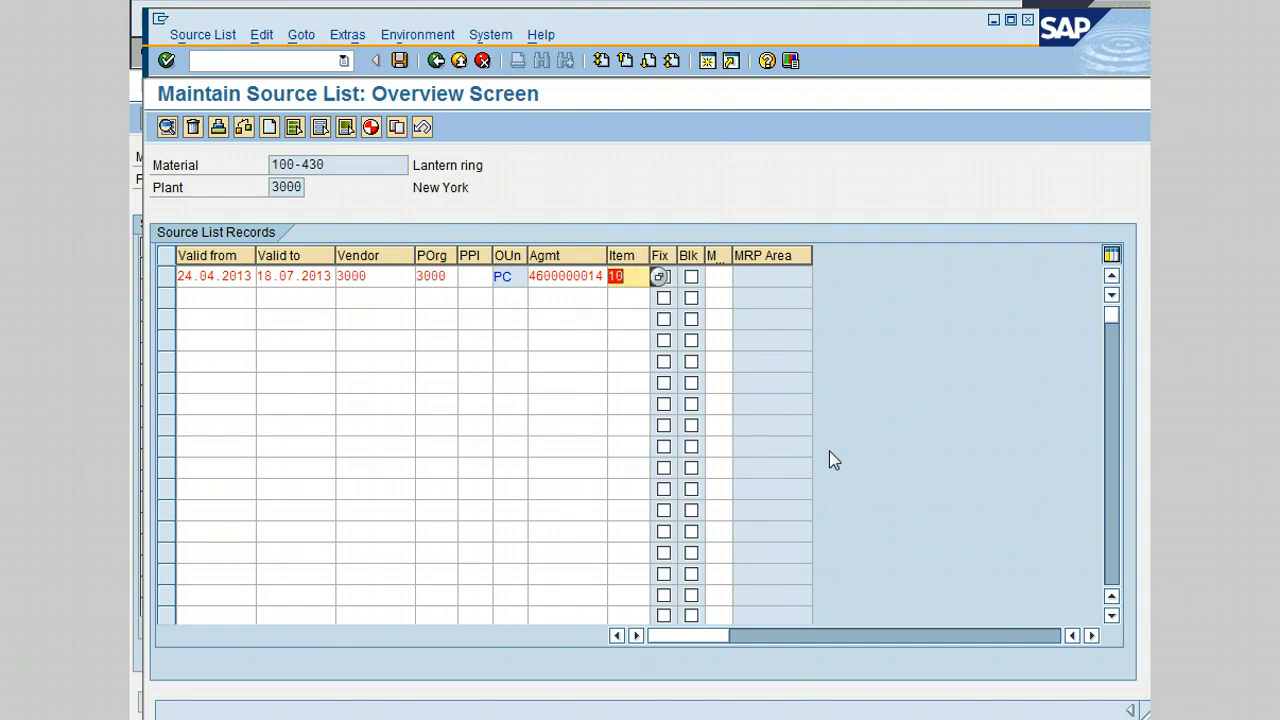
- Select the first 100-430 record and open the Environment menu for its purchasing info record
click(375, 298)
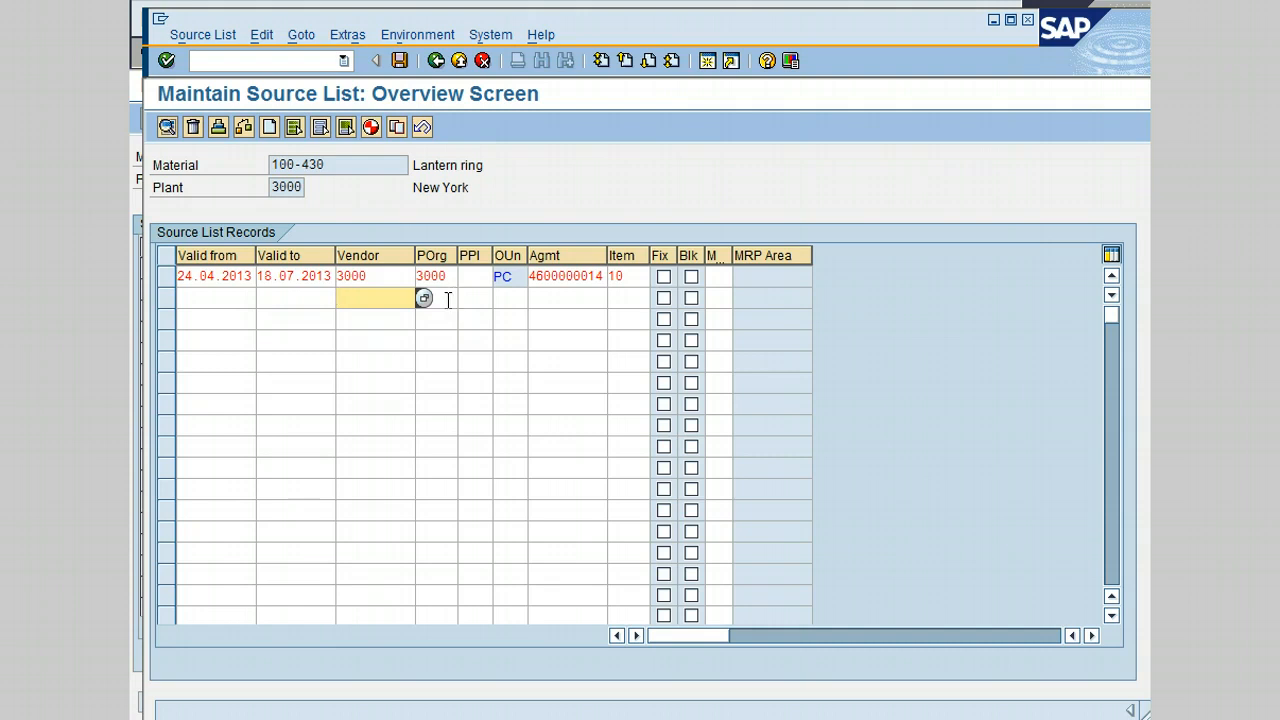
click(574, 174)
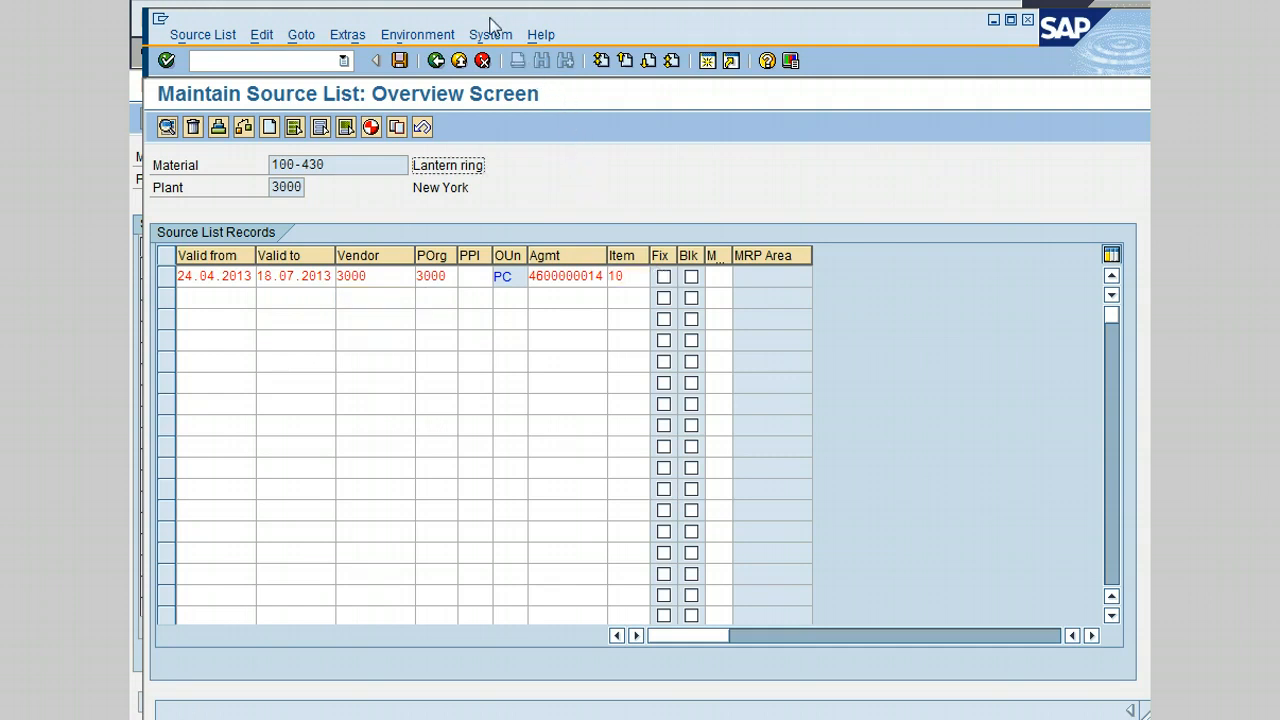
click(421, 37)
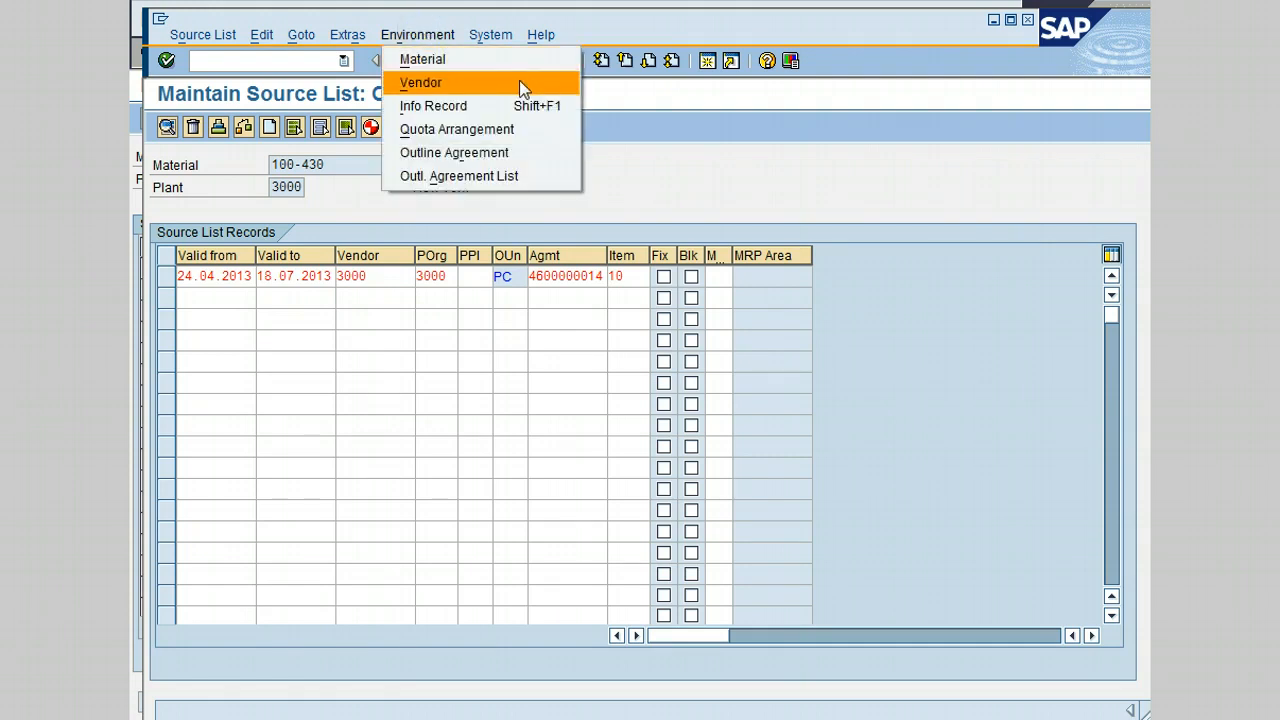
click(479, 105)
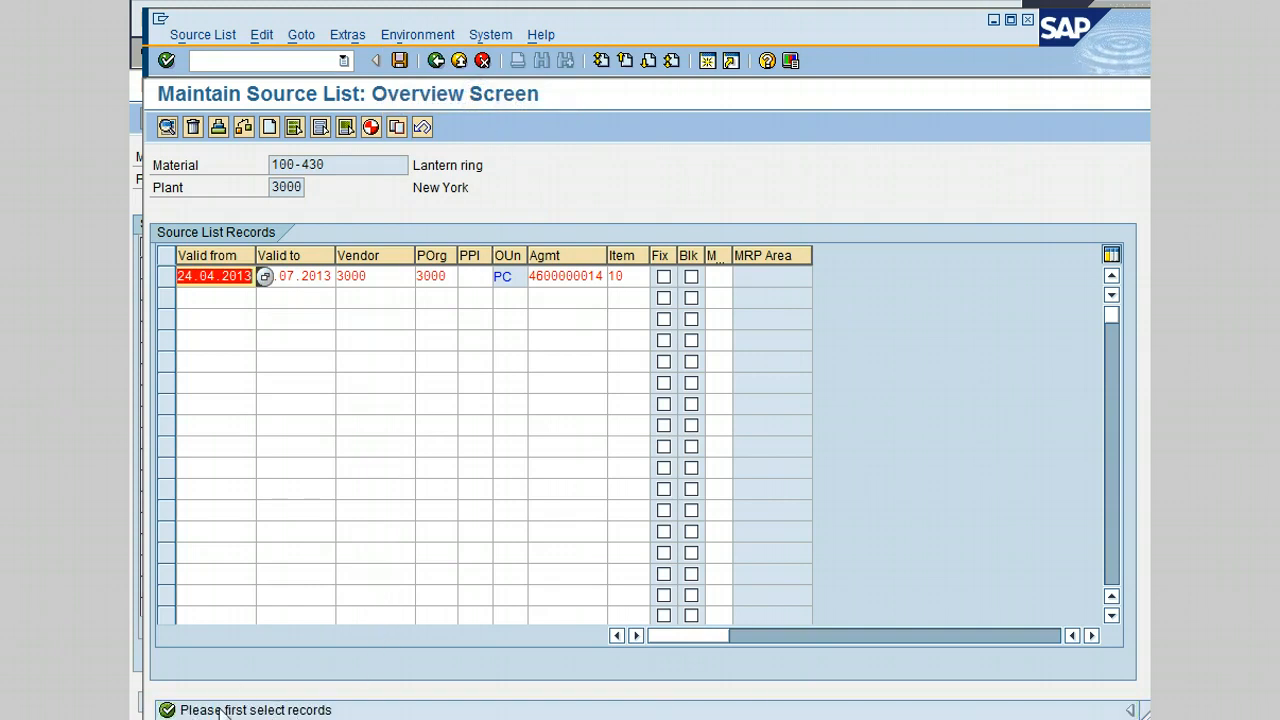
click(167, 284)
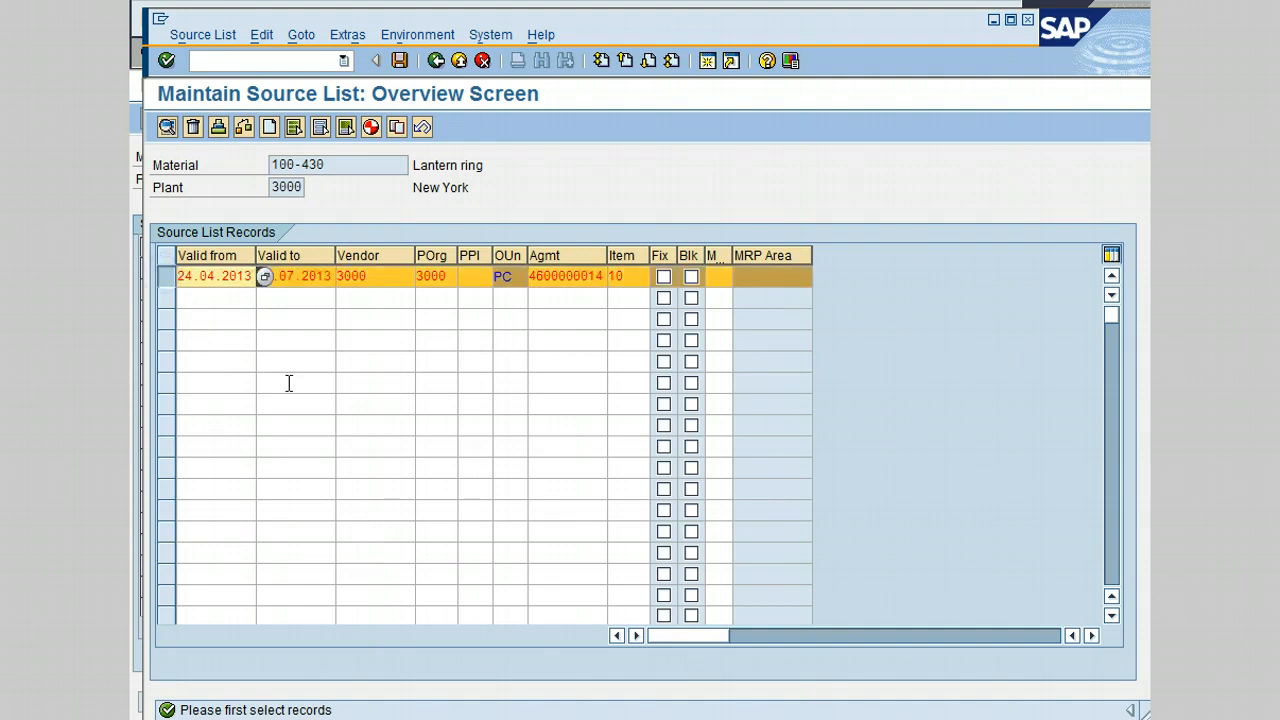
click(413, 36)
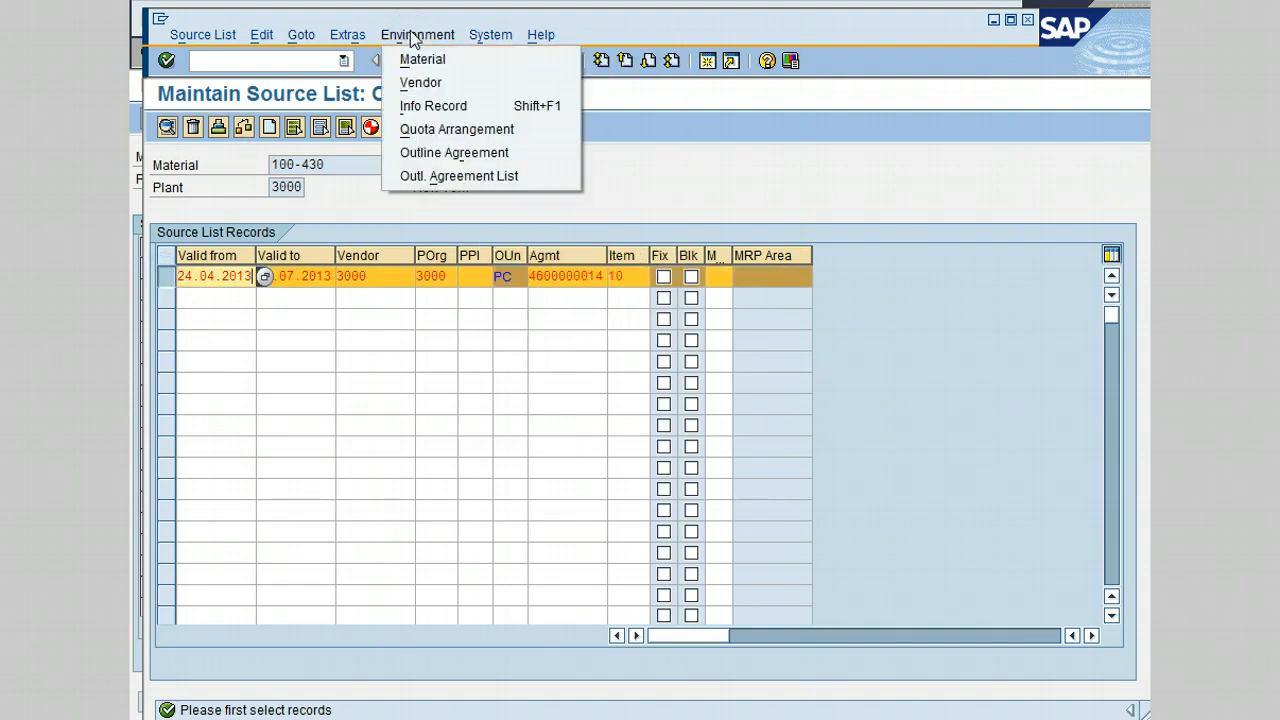
click(412, 104)
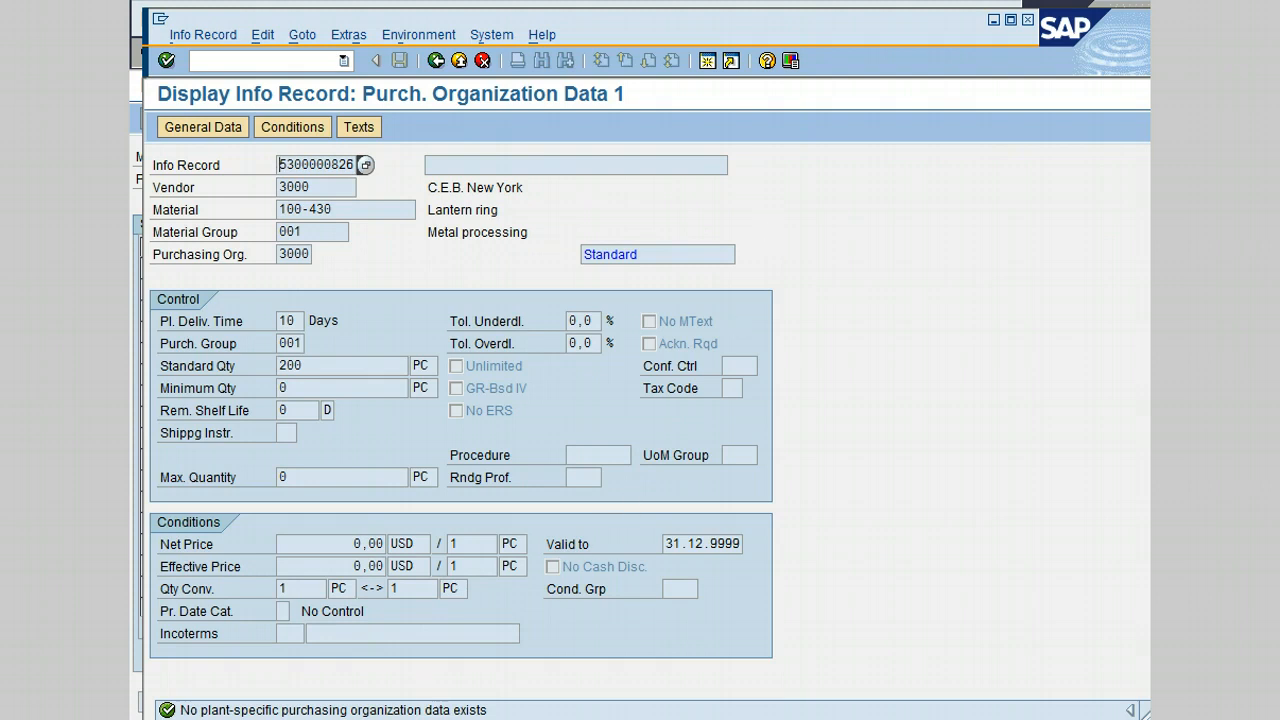
click(434, 62)
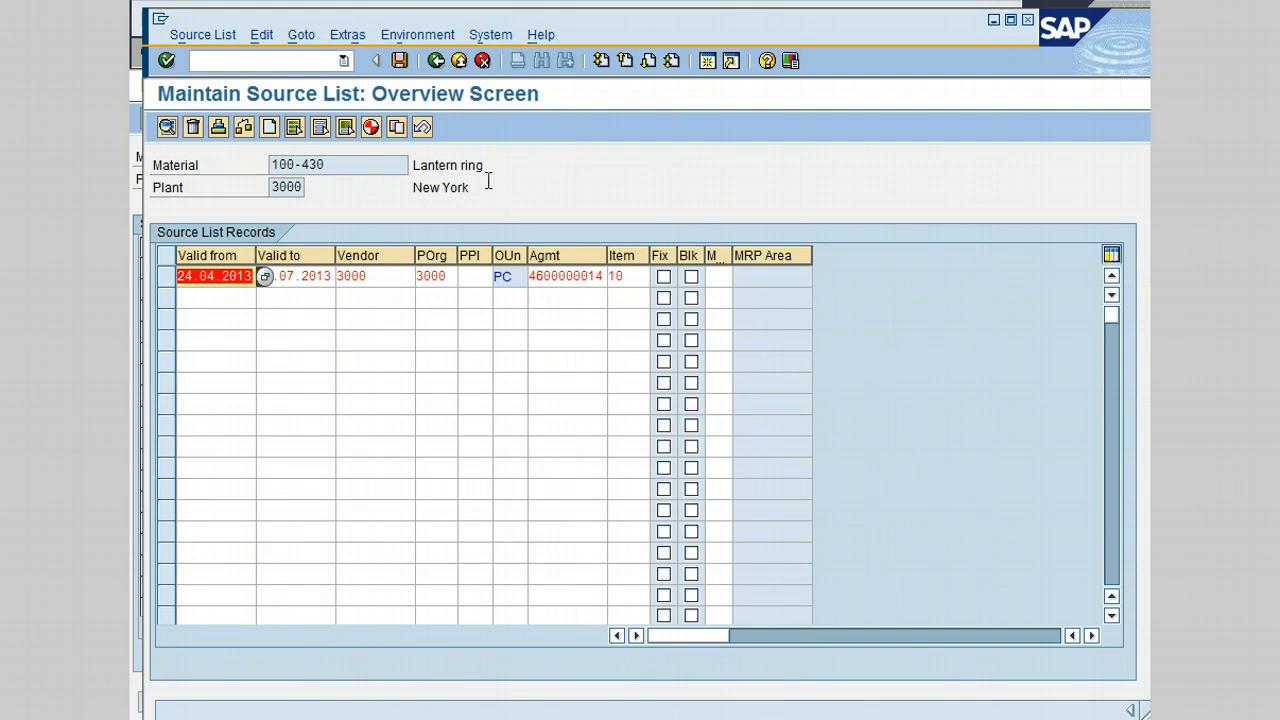
- Save the 100-430 plant 3000 source list and close its session window
click(399, 62)
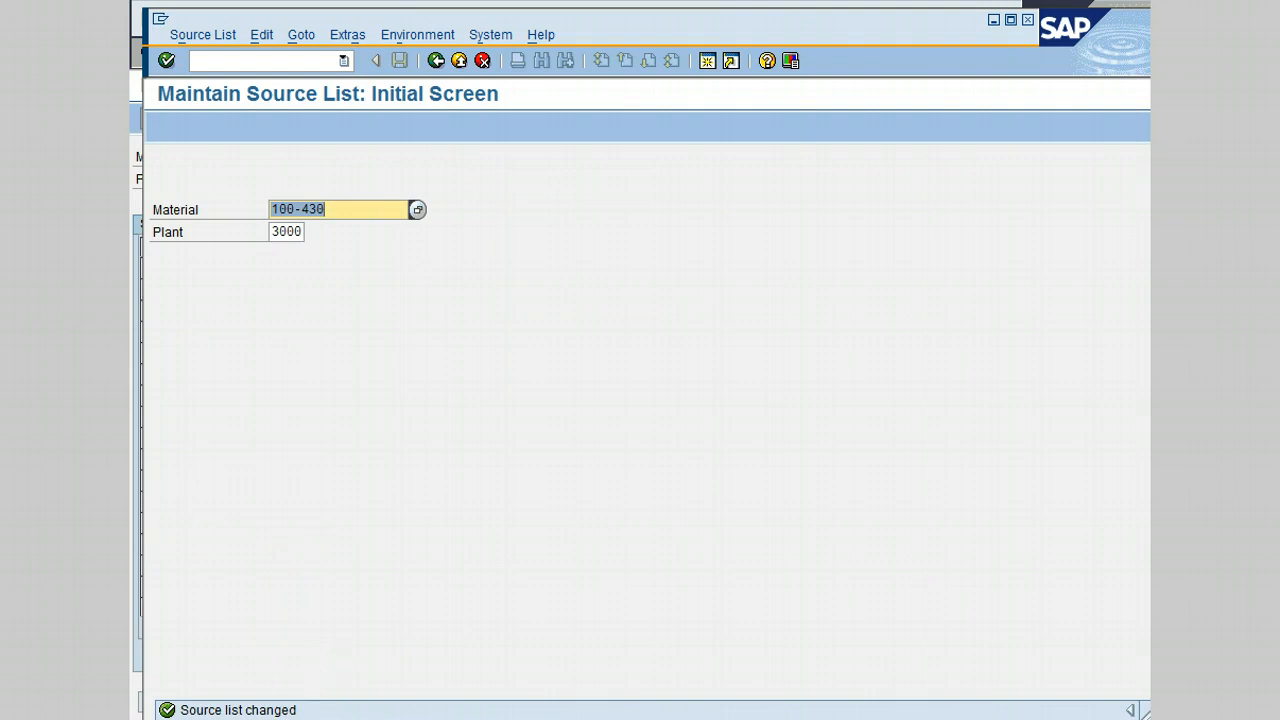
click(1027, 21)
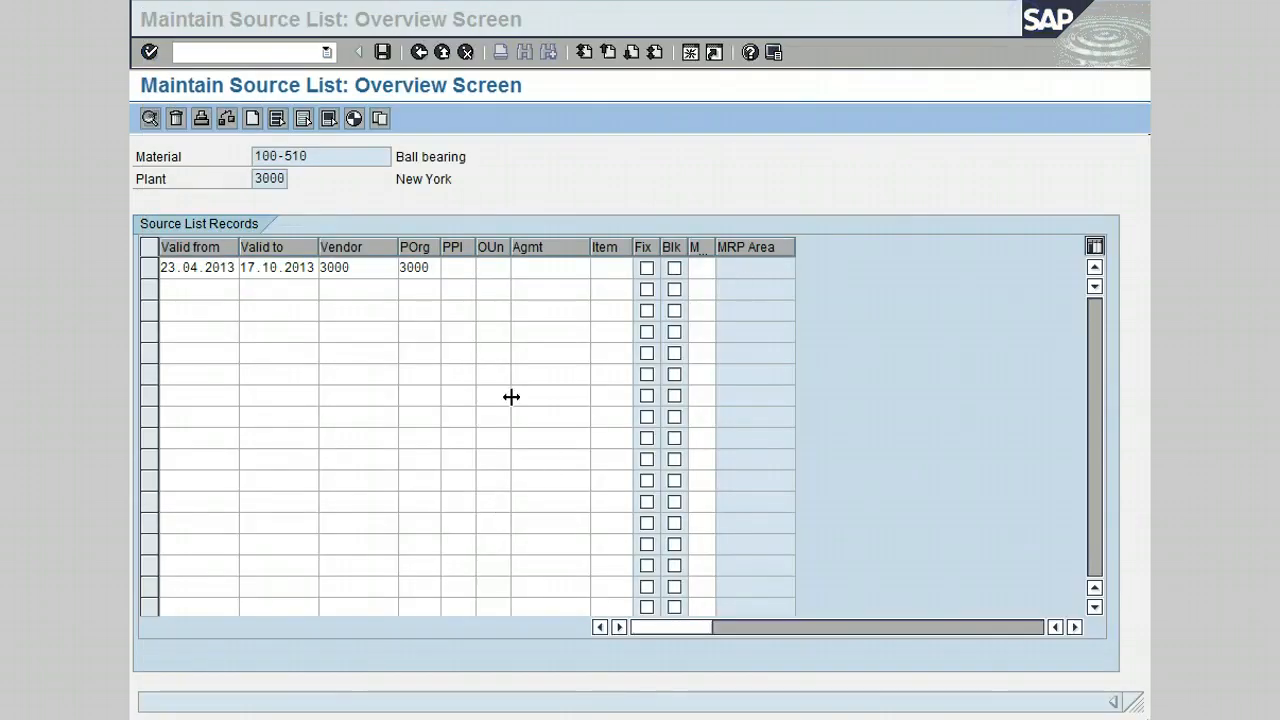
- In the 100-510 session, mark the vendor 3000 record as the fixed source and save the source list
click(580, 160)
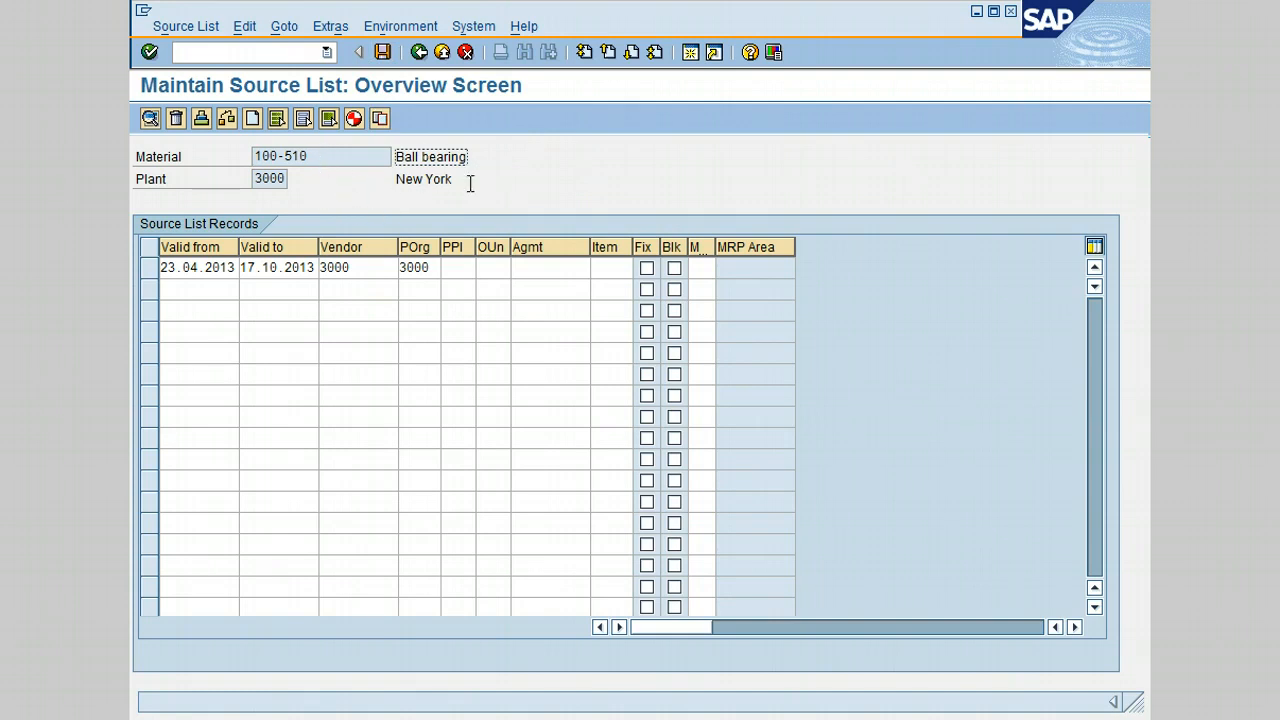
click(648, 270)
click(380, 51)
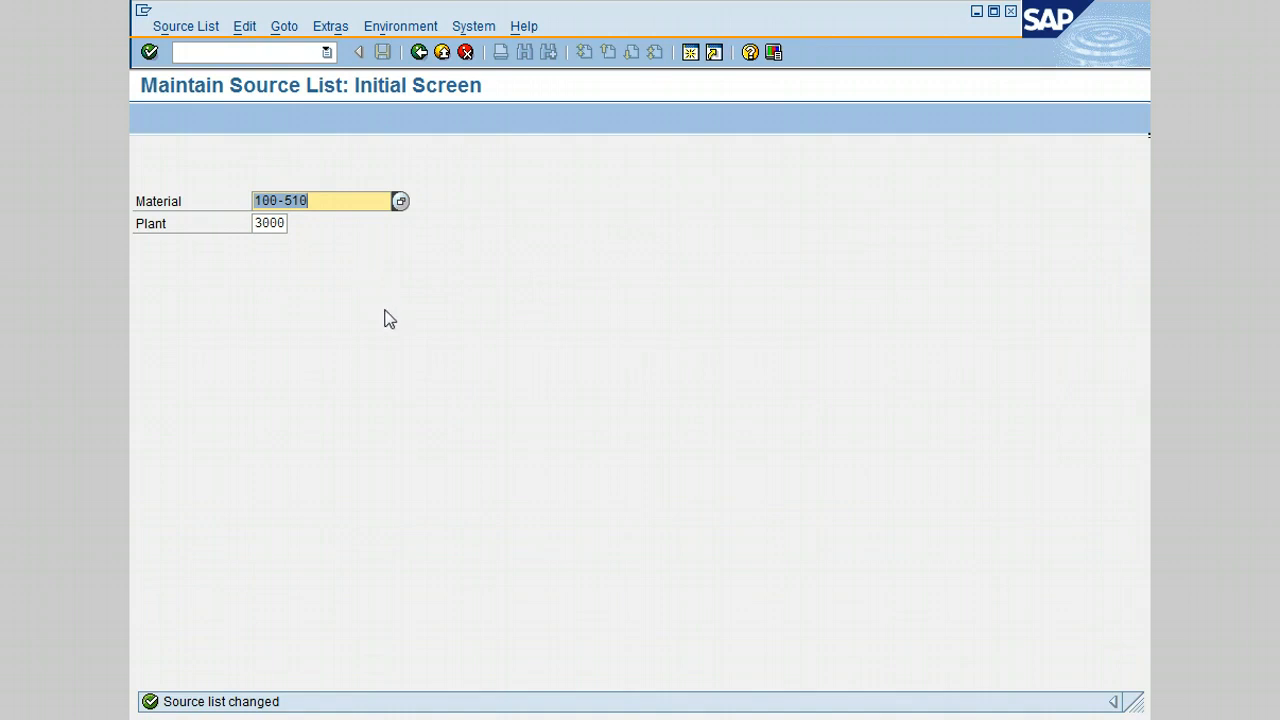
key(alt+Tab)
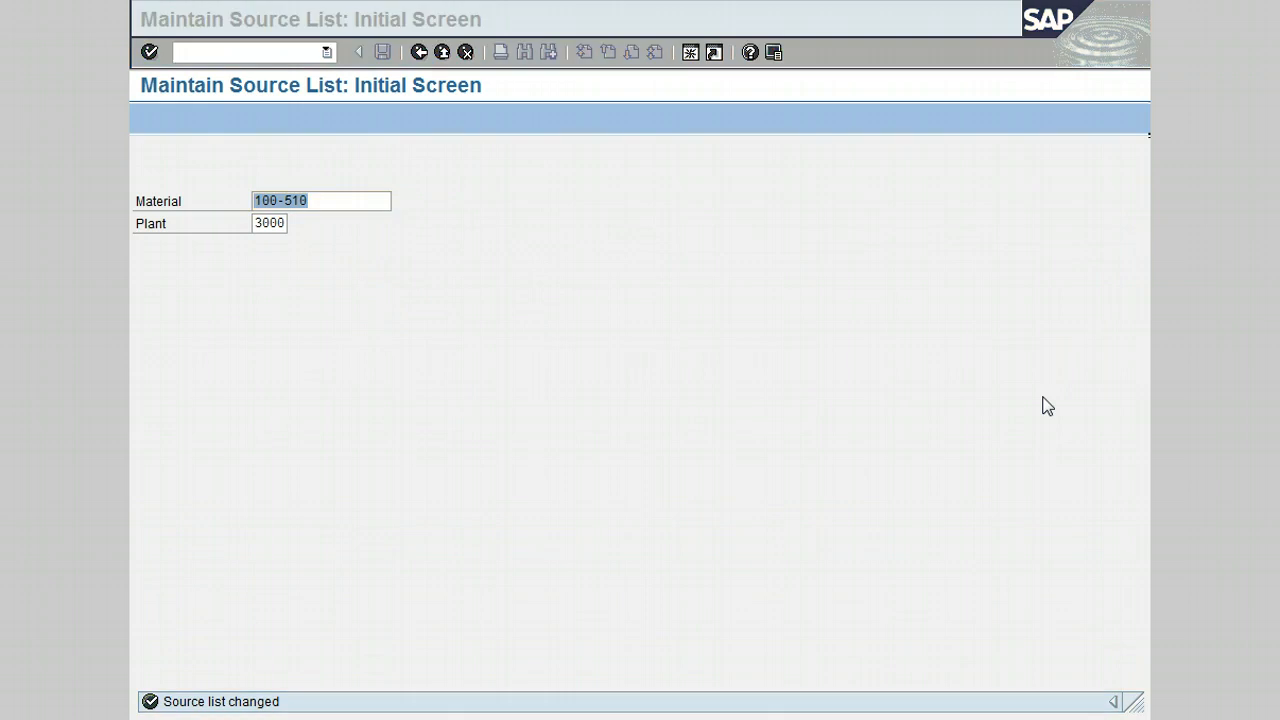